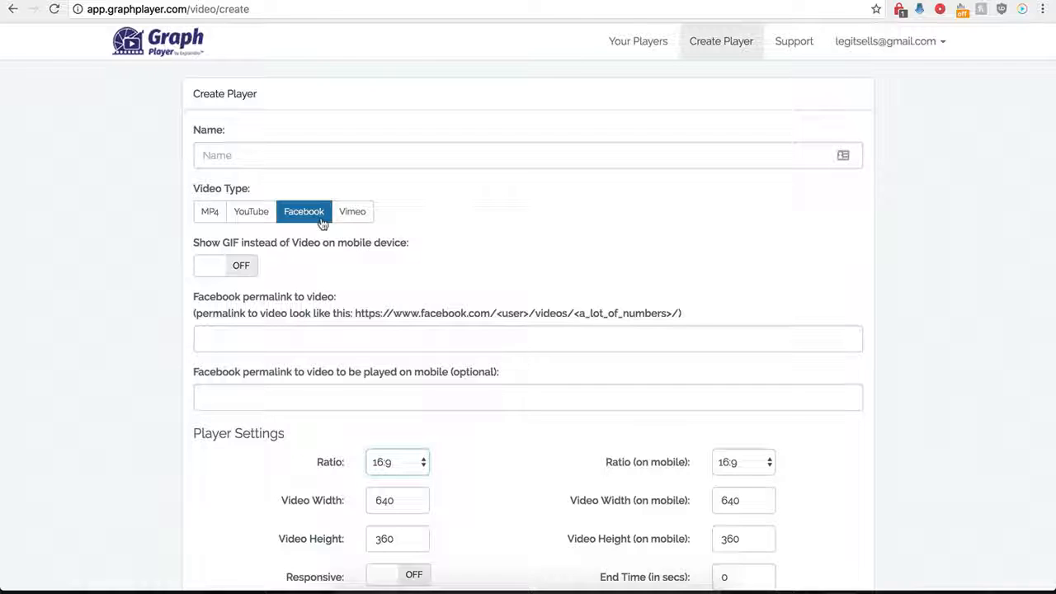
- Name the new player "Demo Name" and use Facebook as its video type
{"action": "scroll", "coordinate": [187, 362], "scroll_direction": "down", "scroll_amount": 1}
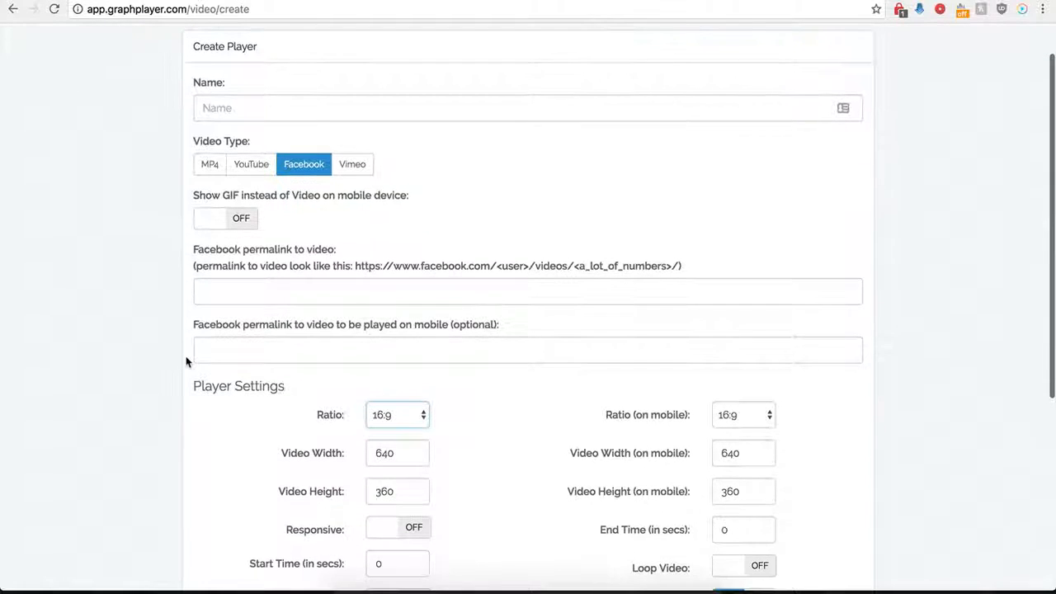
{"action": "left_click", "coordinate": [287, 108]}
{"action": "type", "text": "Demo Name"}
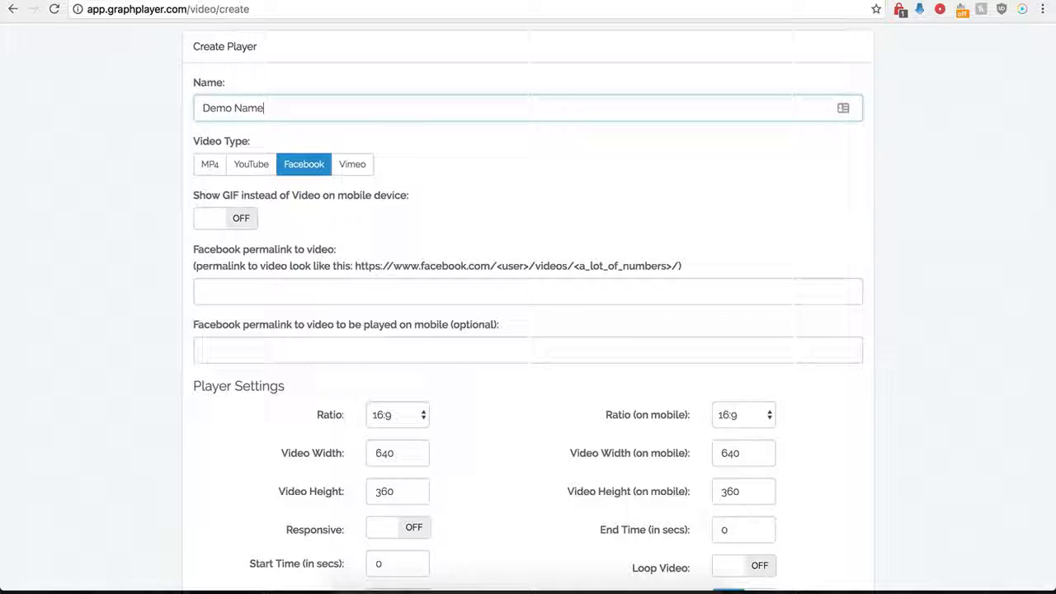
{"action": "left_click", "coordinate": [302, 176]}
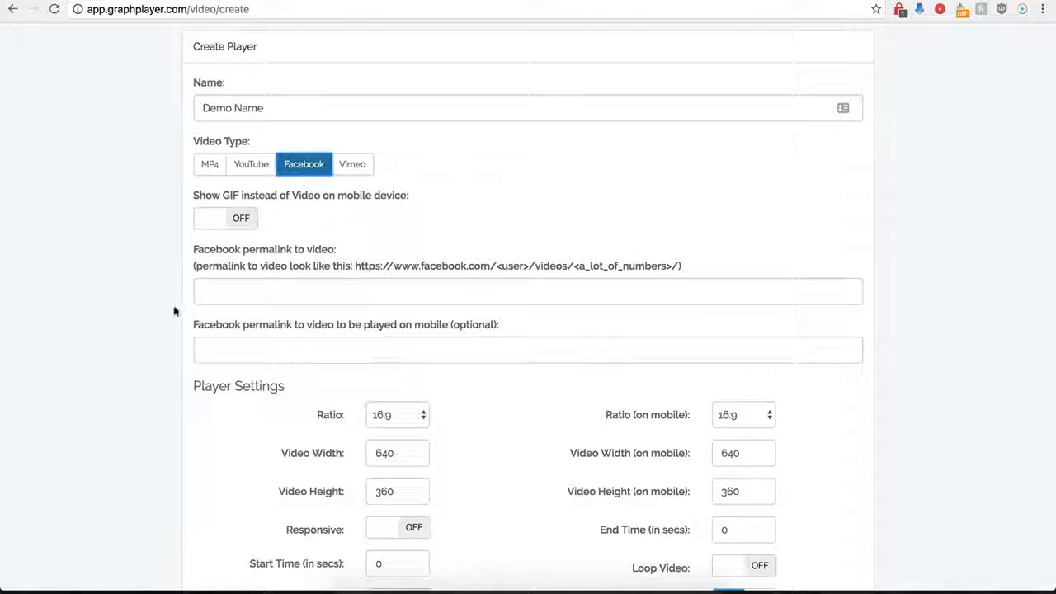
- Copy the Creative Cakes video's address from Facebook into the video permalink field, leaving out the "?type=2&theater" ending
{"action": "scroll", "coordinate": [206, 273], "scroll_direction": "down", "scroll_amount": 1}
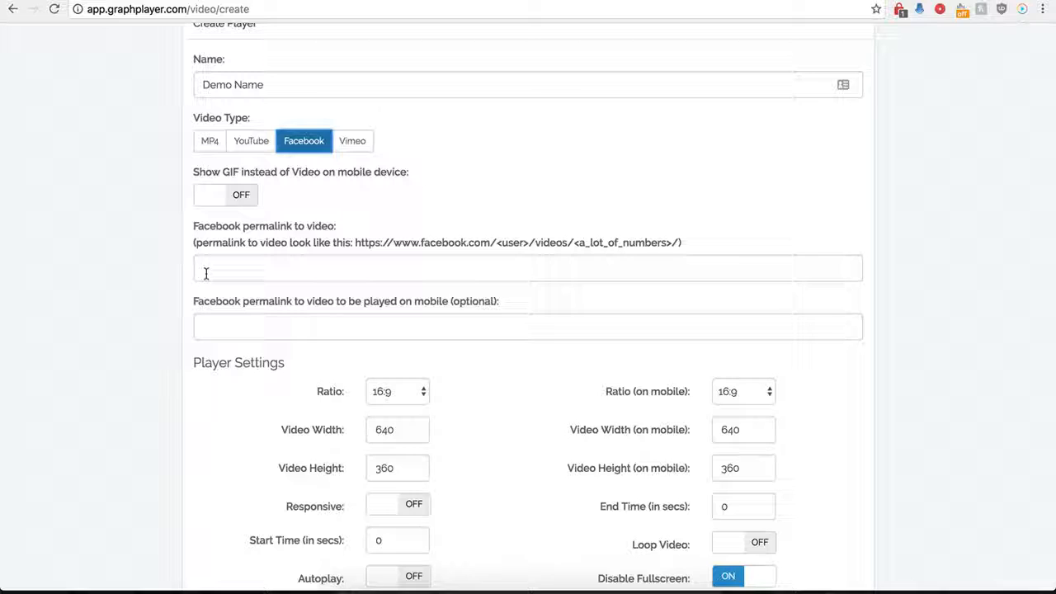
{"action": "left_click", "coordinate": [206, 273]}
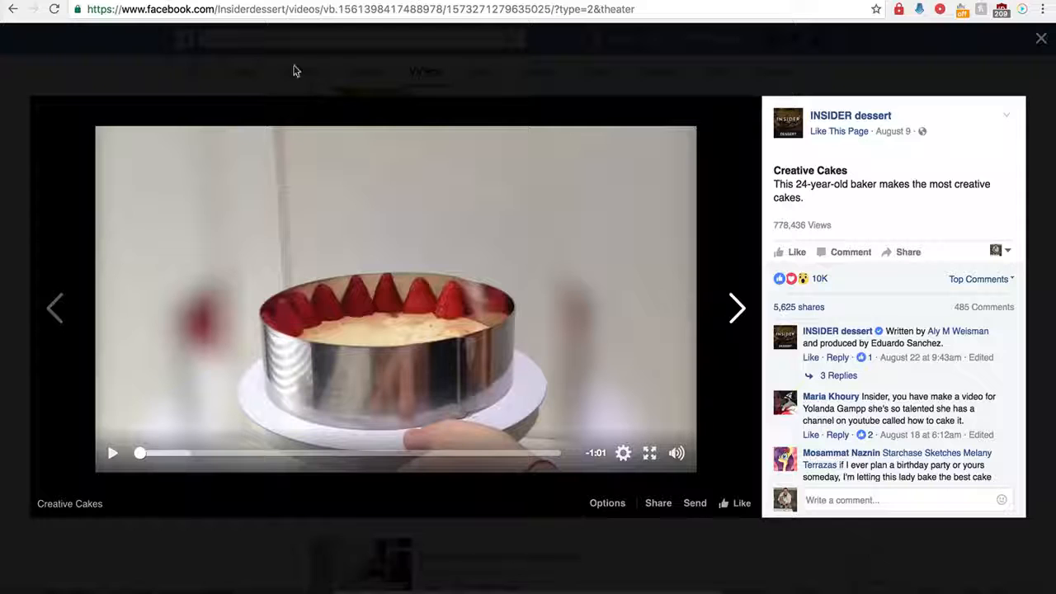
{"action": "left_click", "coordinate": [311, 15]}
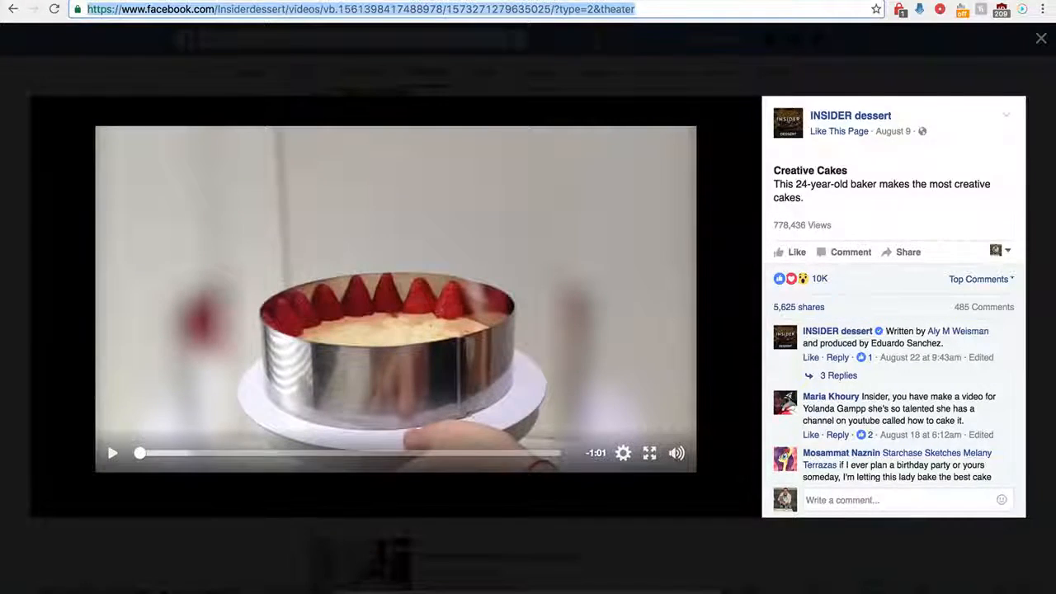
{"action": "left_click", "coordinate": [280, 0]}
{"action": "key", "text": "ctrl+v"}
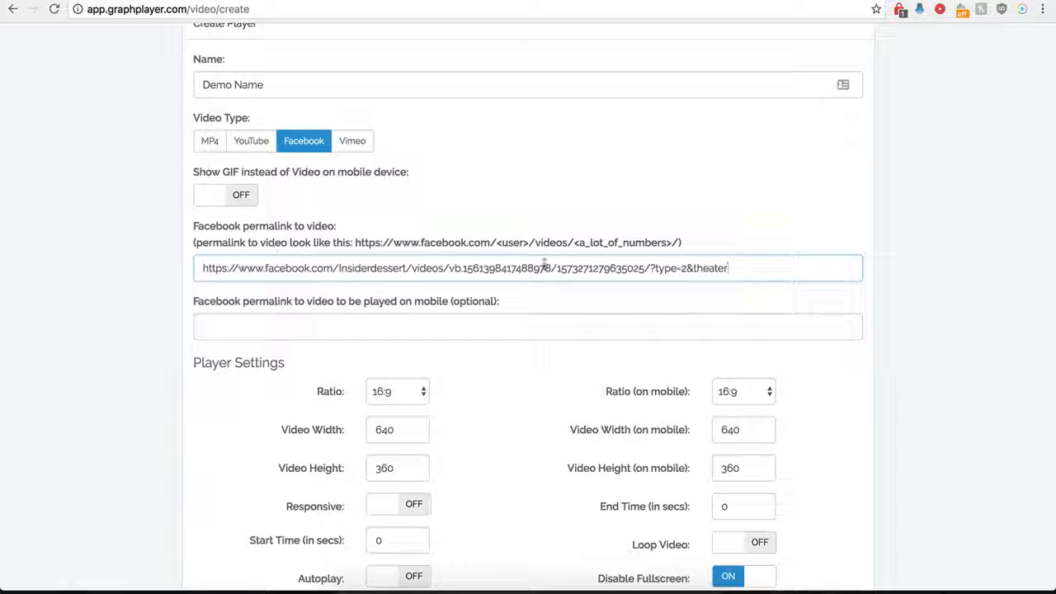
{"action": "left_click_drag", "start_coordinate": [730, 268], "coordinate": [653, 268]}
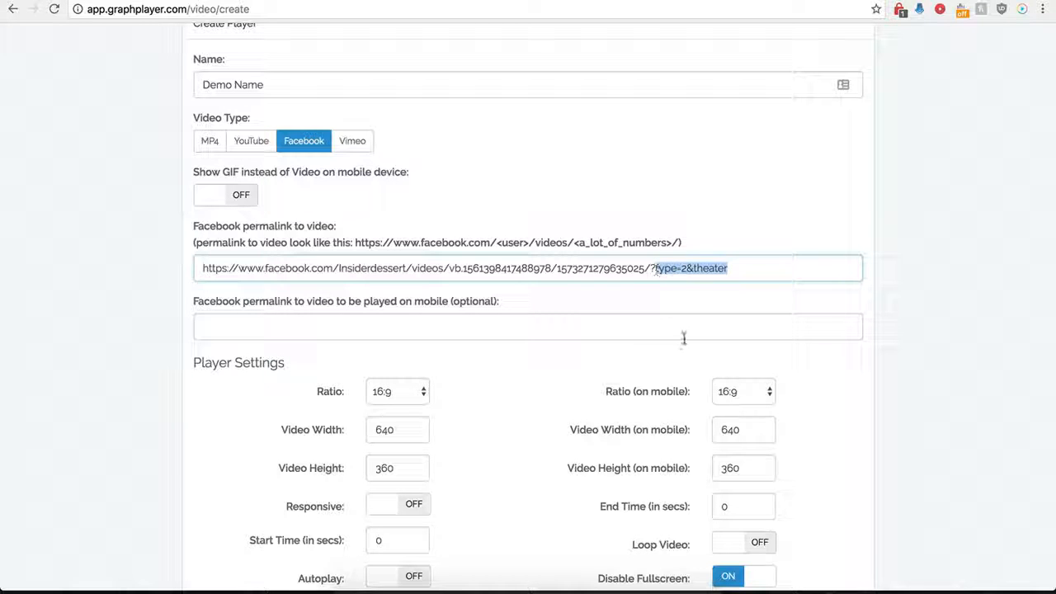
{"action": "key", "text": "BackSpace"}
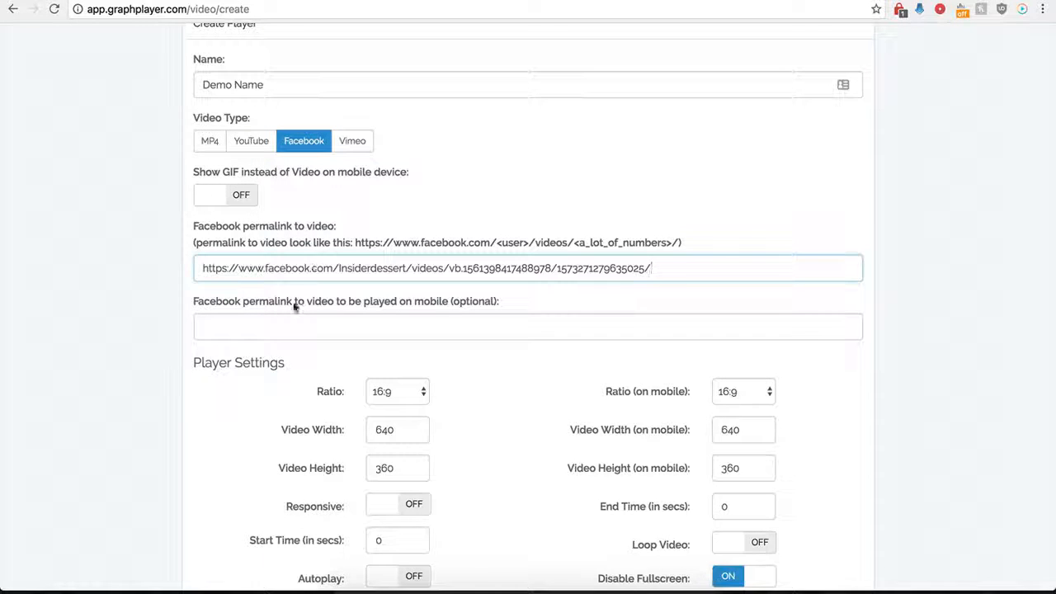
{"action": "left_click", "coordinate": [262, 330]}
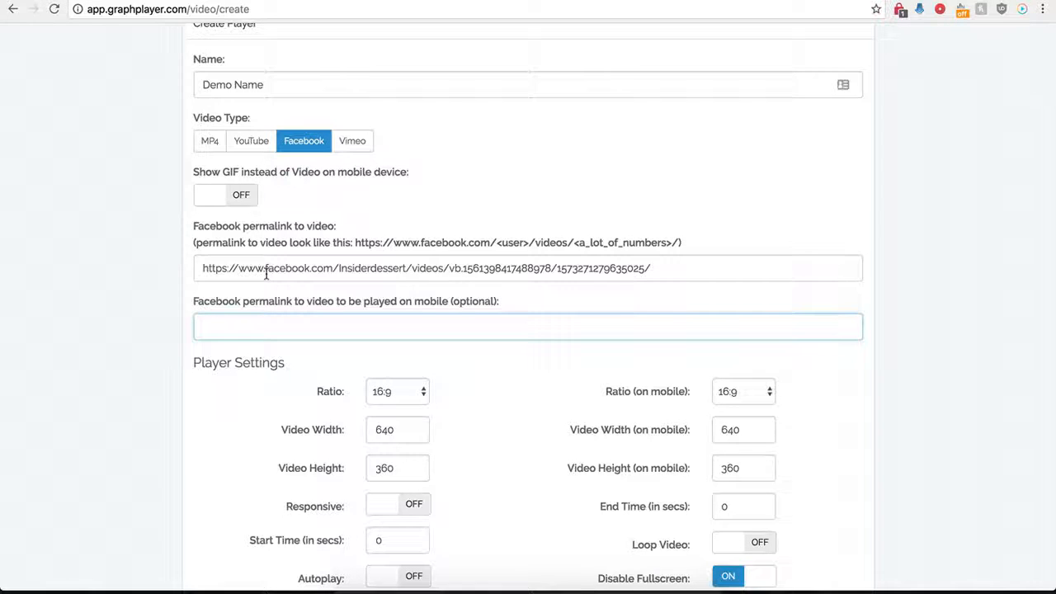
{"action": "left_click_drag", "start_coordinate": [299, 267], "coordinate": [462, 268]}
{"action": "key", "text": "Tab"}
{"action": "left_click_drag", "start_coordinate": [228, 268], "coordinate": [468, 266]}
{"action": "key", "text": "Tab"}
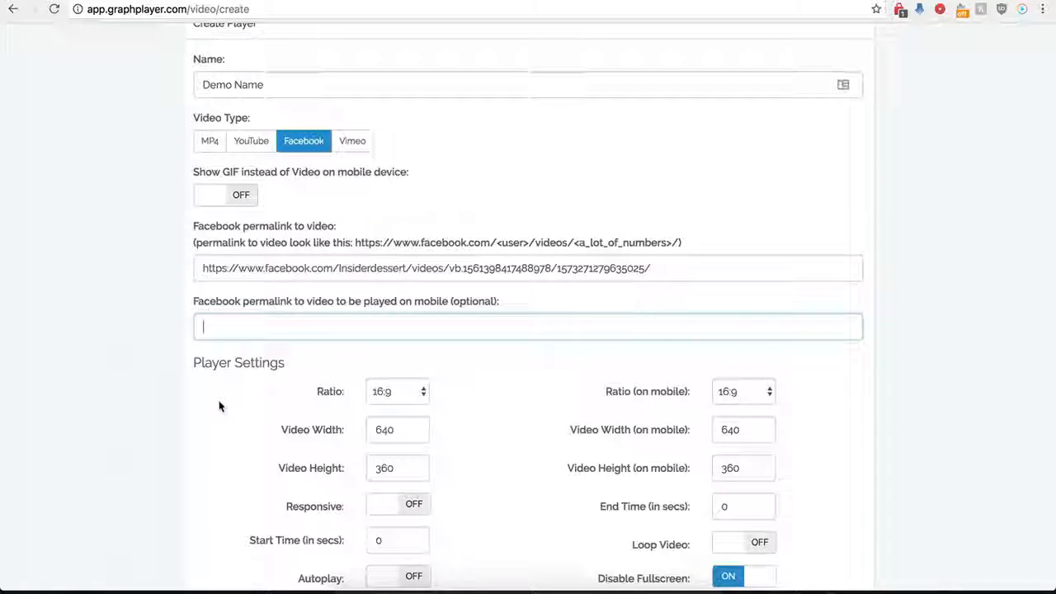
- Check the available ratios for desktop and mobile in the player settings, keeping both at 16:9
{"action": "scroll", "coordinate": [219, 402], "scroll_direction": "down", "scroll_amount": 2}
{"action": "scroll", "coordinate": [219, 405], "scroll_direction": "down", "scroll_amount": 4}
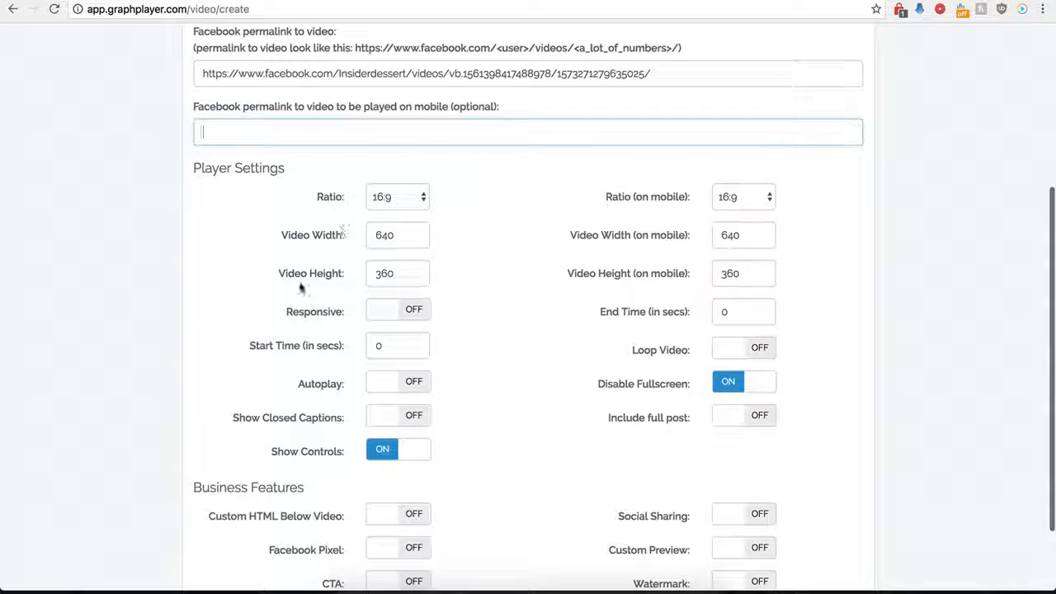
{"action": "left_click", "coordinate": [416, 199]}
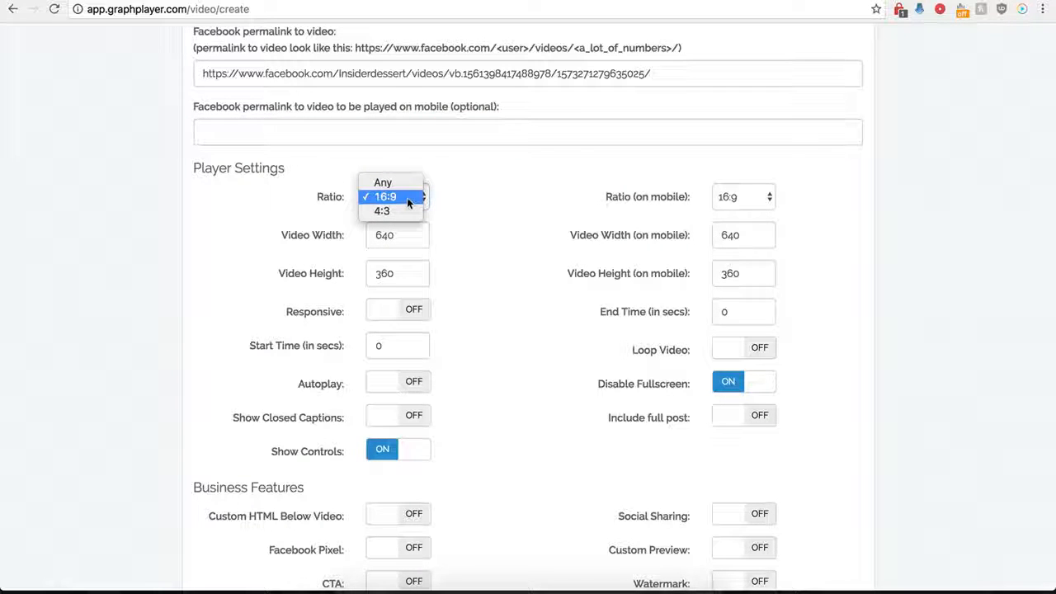
{"action": "left_click", "coordinate": [398, 199]}
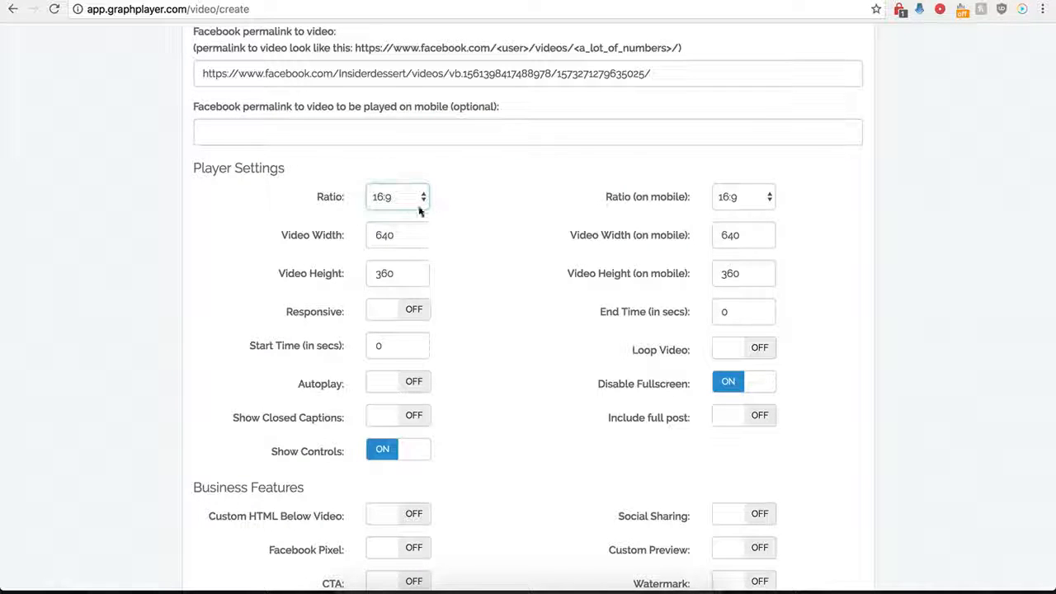
{"action": "left_click", "coordinate": [729, 204]}
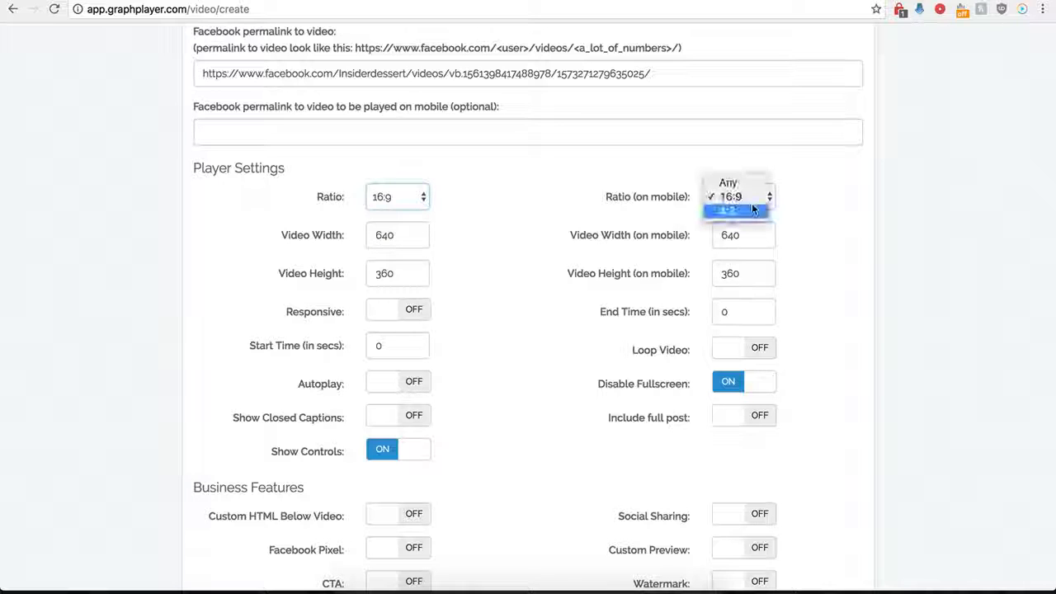
{"action": "left_click", "coordinate": [600, 197]}
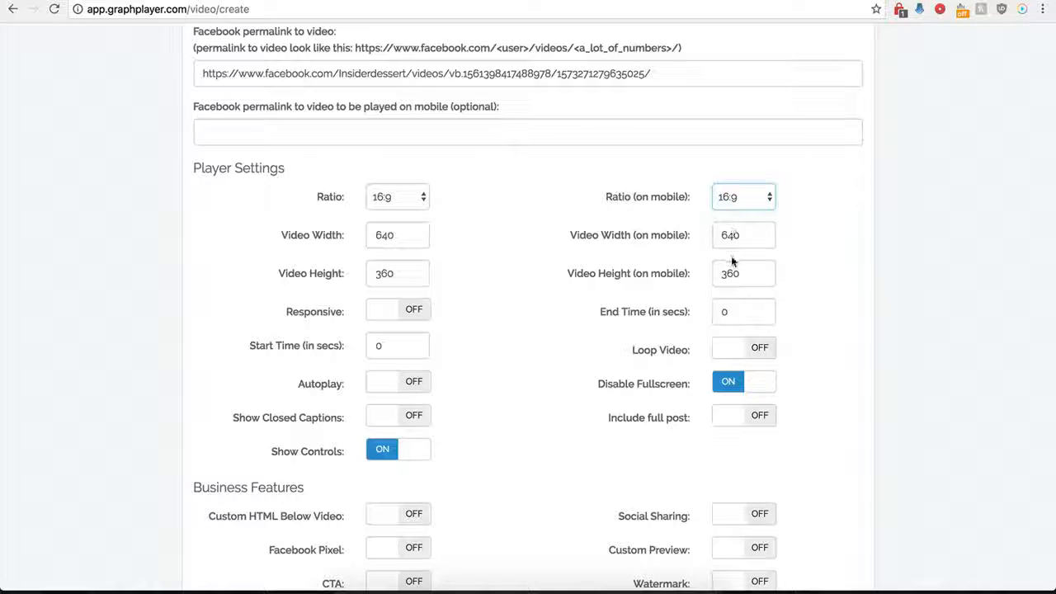
- Turn on the Responsive option to try its aspect and scale settings, and turn it back off
{"action": "left_click", "coordinate": [410, 310]}
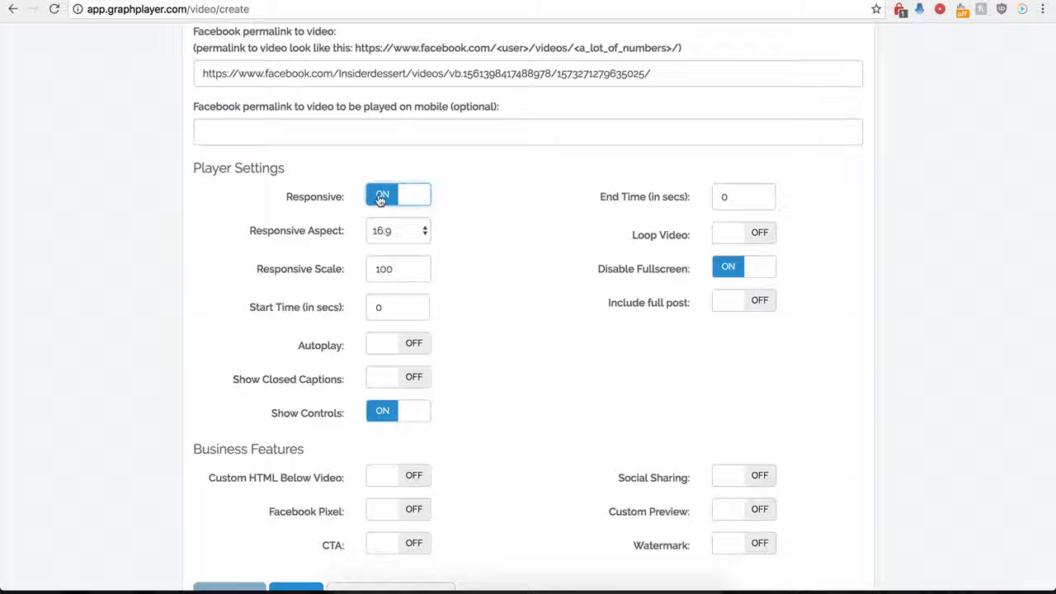
{"action": "left_click", "coordinate": [381, 197]}
{"action": "left_click", "coordinate": [410, 310]}
{"action": "left_click", "coordinate": [385, 207]}
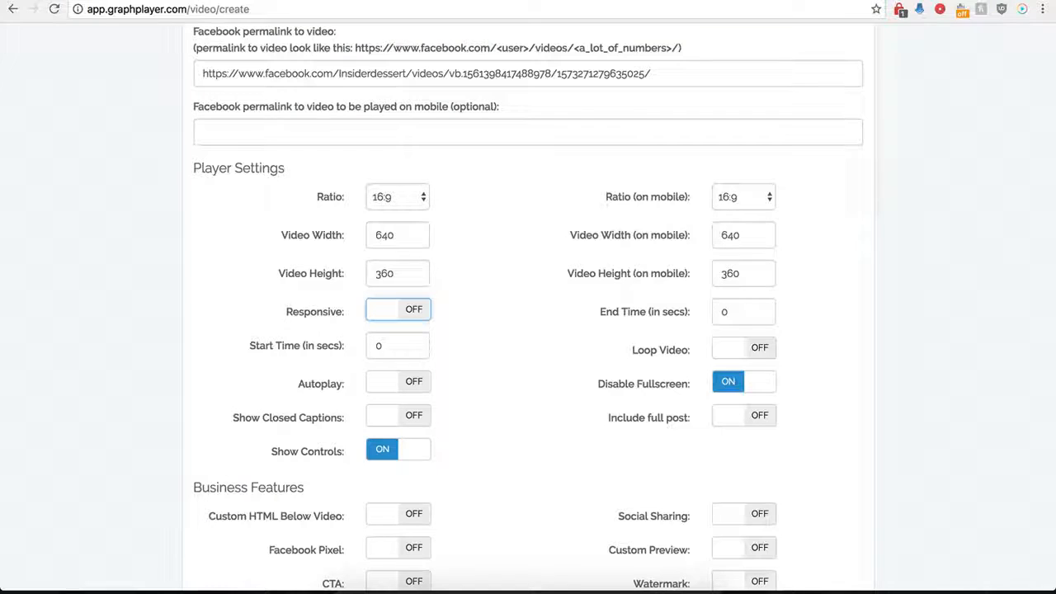
- Set the video's start time to 1 second and its end time to 30 seconds
{"action": "left_click", "coordinate": [375, 346]}
{"action": "left_click_drag", "start_coordinate": [377, 348], "coordinate": [392, 354]}
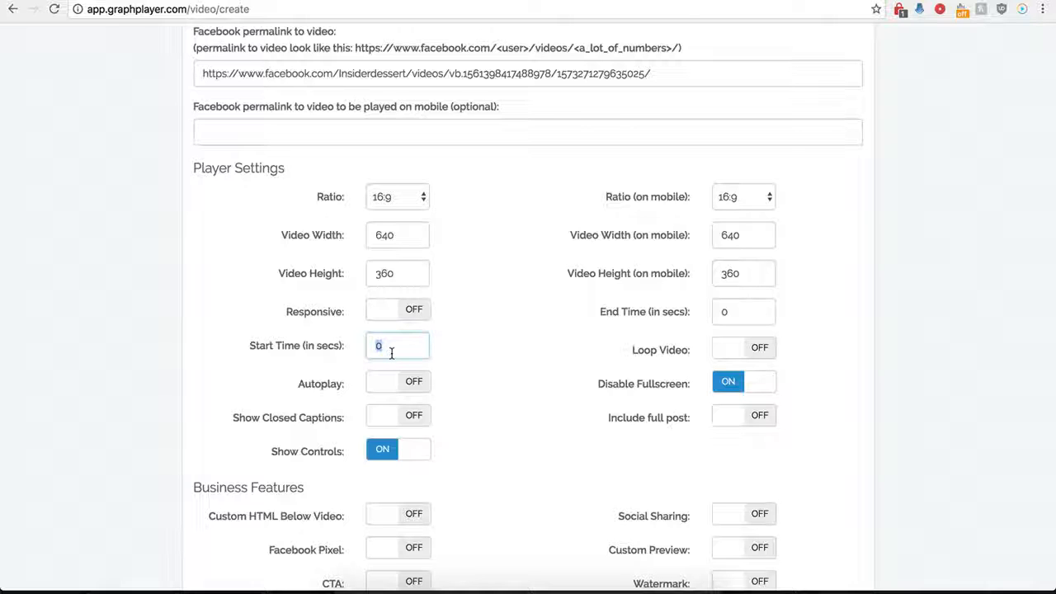
{"action": "type", "text": "1"}
{"action": "left_click_drag", "start_coordinate": [735, 312], "coordinate": [716, 312]}
{"action": "type", "text": "30"}
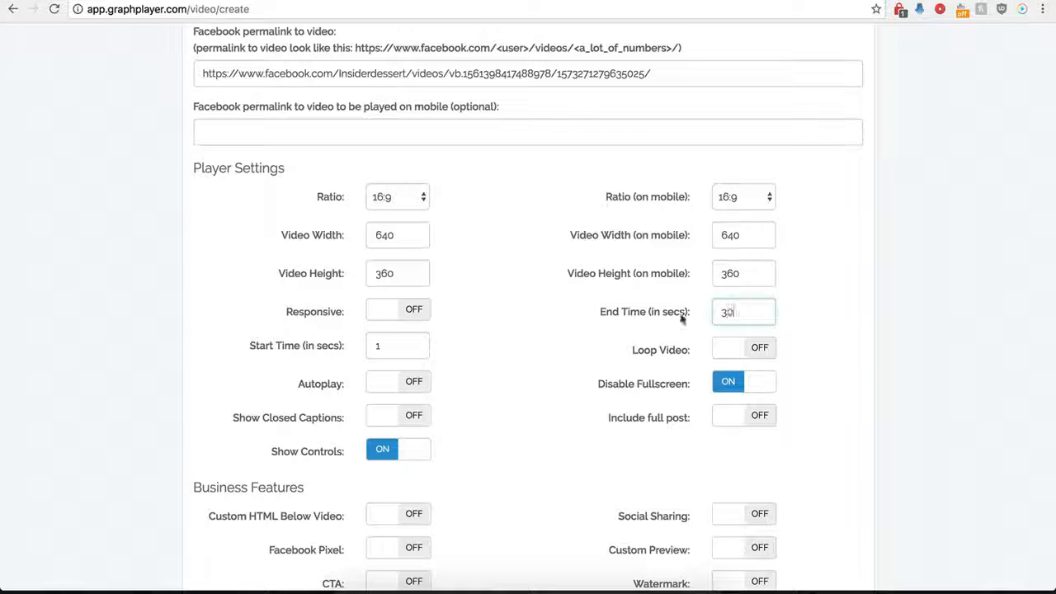
{"action": "left_click", "coordinate": [521, 340]}
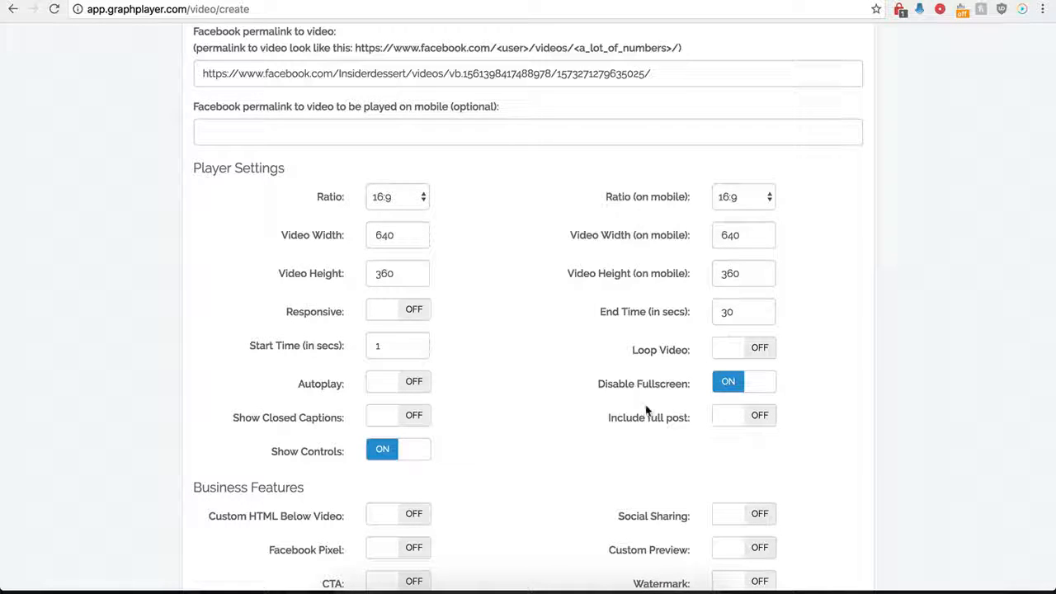
- Try including the full Facebook post with the player, and turn that option back off
{"action": "scroll", "coordinate": [569, 367], "scroll_direction": "up", "scroll_amount": 1}
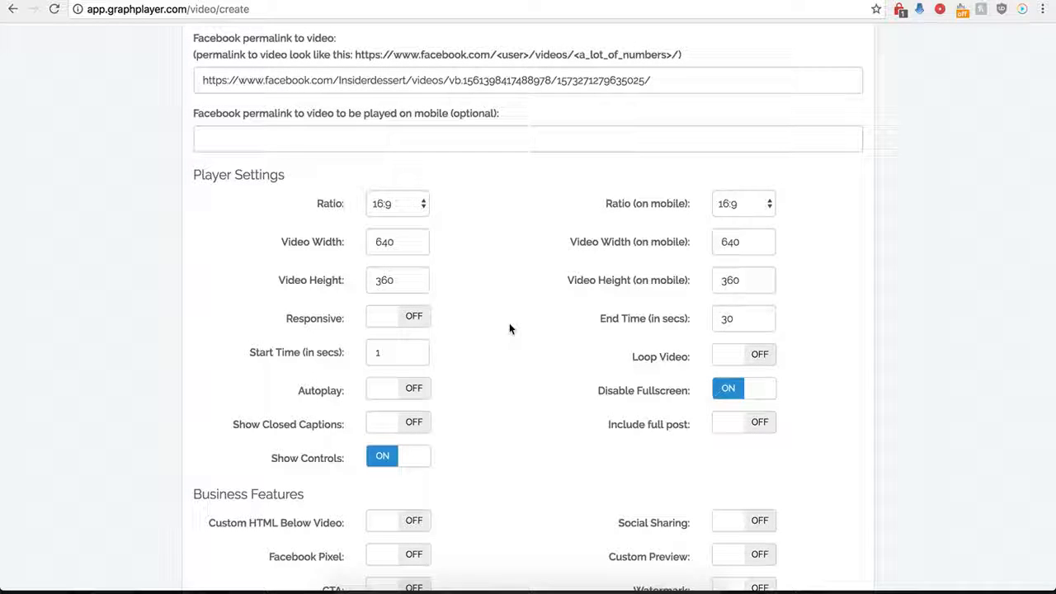
{"action": "left_click", "coordinate": [754, 436]}
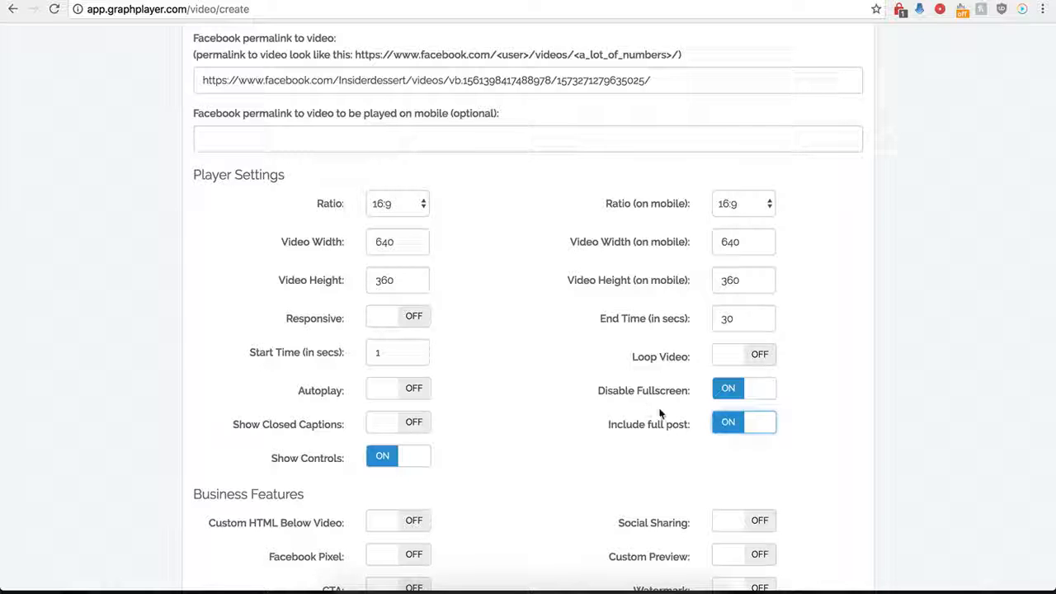
{"action": "left_click", "coordinate": [723, 432]}
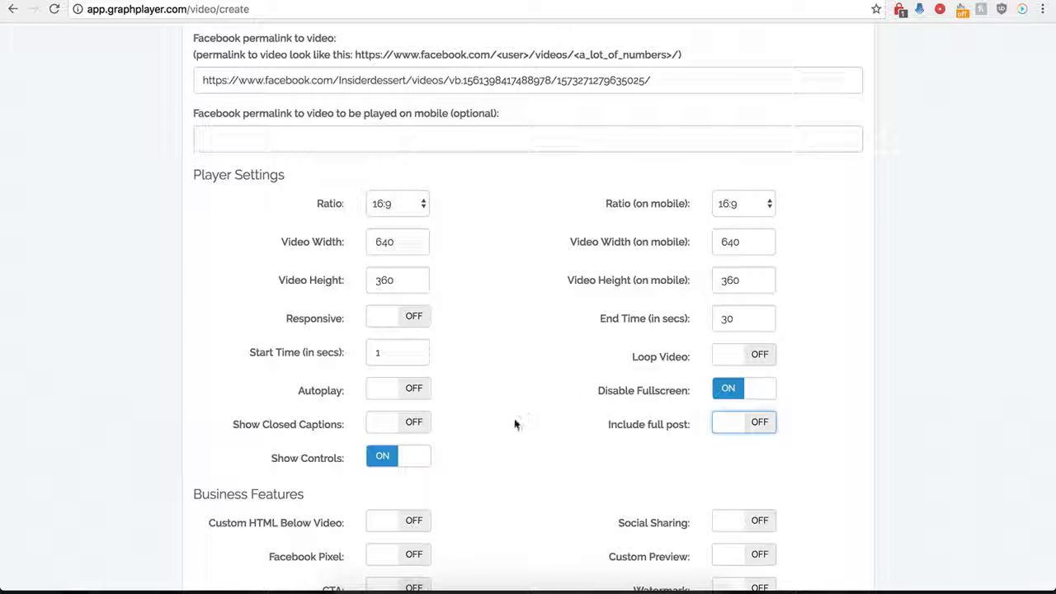
- Save the Demo Name player and copy its secure embed code
{"action": "scroll", "coordinate": [514, 418], "scroll_direction": "down", "scroll_amount": 3}
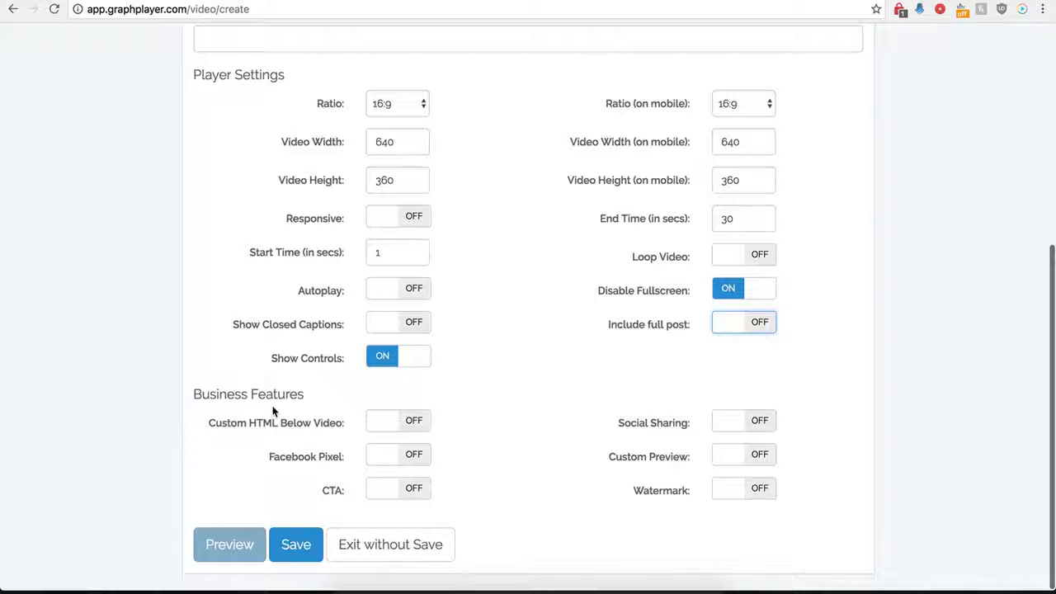
{"action": "left_click", "coordinate": [297, 538]}
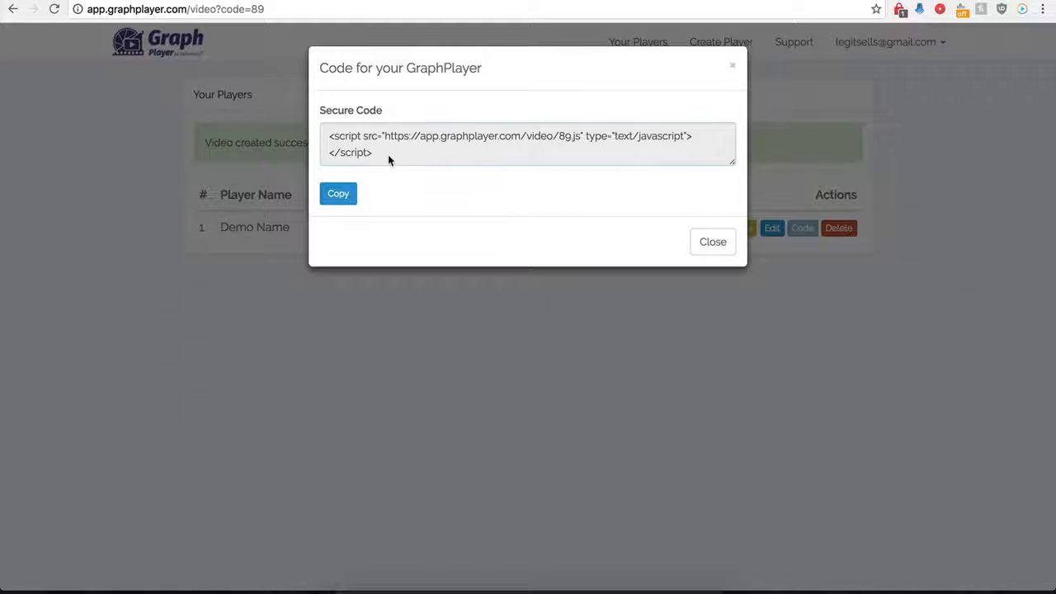
{"action": "left_click_drag", "start_coordinate": [388, 155], "coordinate": [326, 138]}
{"action": "key", "text": "super+c"}
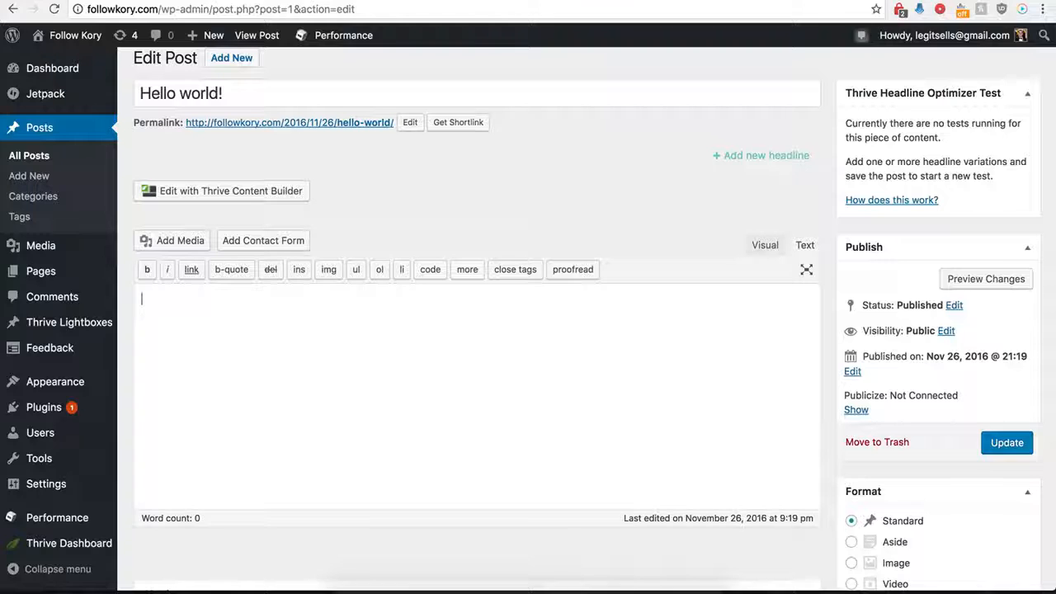
- Switch to WordPress, paste the embed code into the body of the "Hello world!" post and update the post
{"action": "left_click", "coordinate": [269, 355]}
{"action": "key", "text": "super+v"}
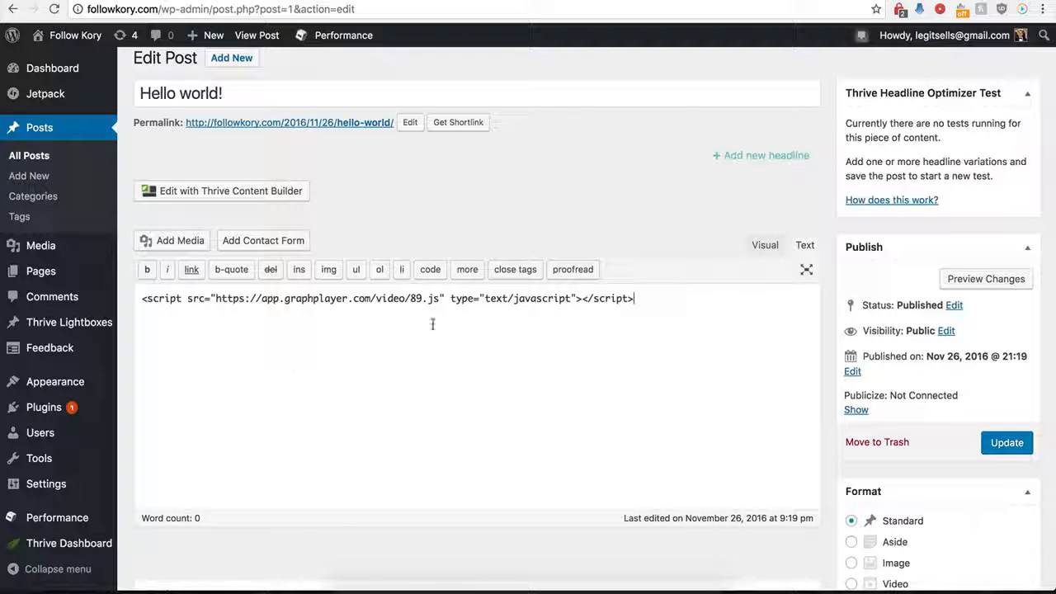
{"action": "left_click", "coordinate": [1015, 442]}
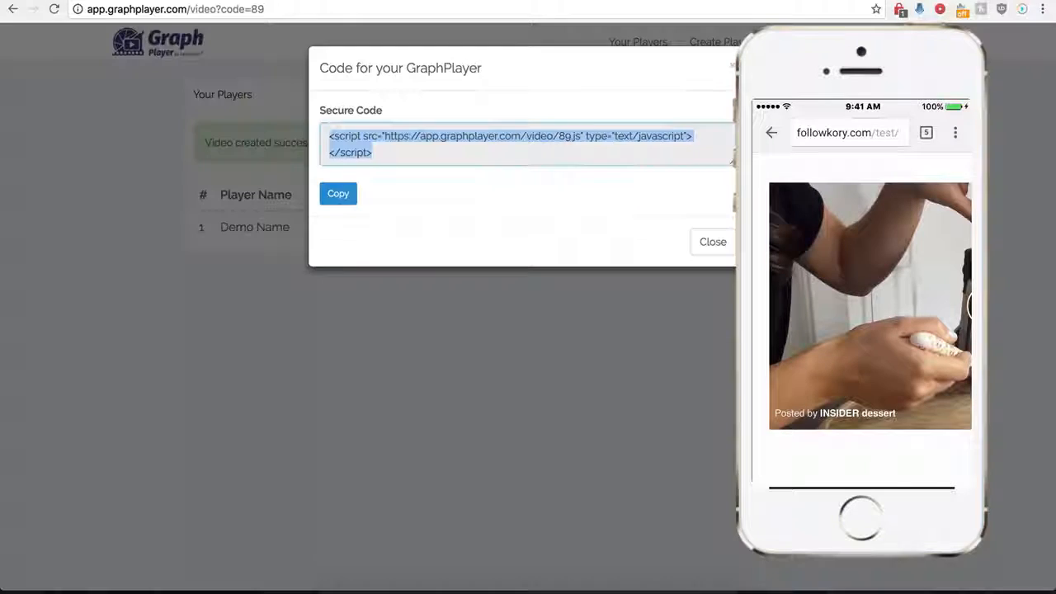
- Return to GraphPlayer, open the Demo Name player for editing and enable showing a GIF instead of the video on mobile devices
{"action": "left_click", "coordinate": [706, 247]}
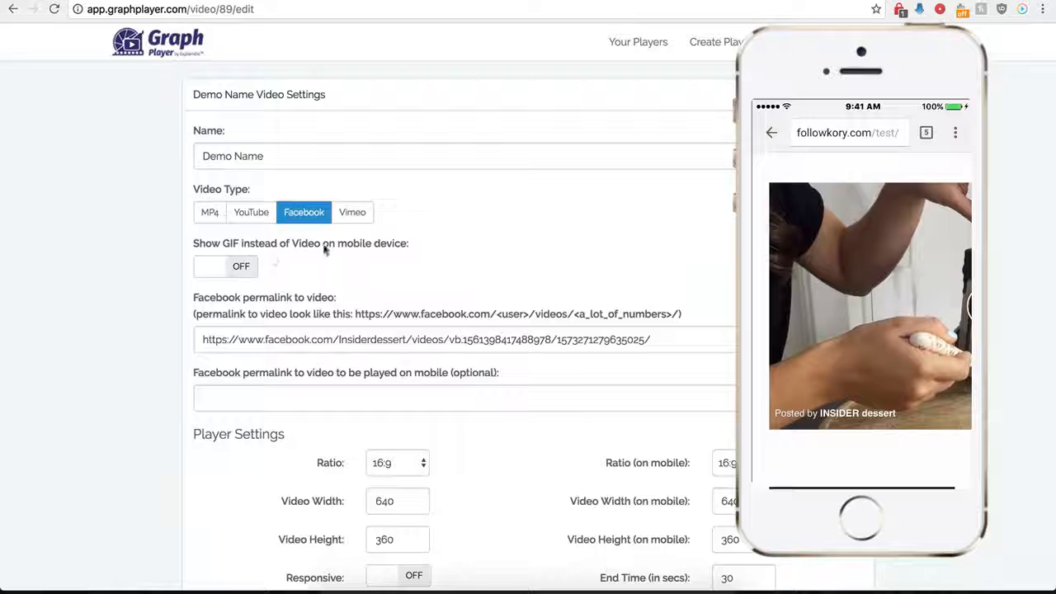
{"action": "left_click", "coordinate": [244, 266]}
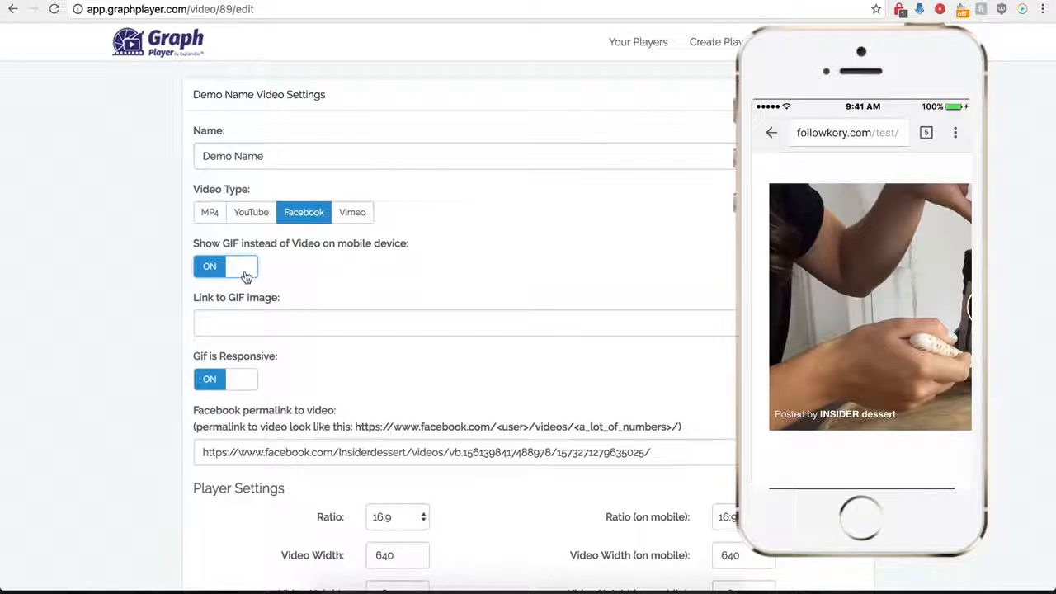
{"action": "left_click", "coordinate": [247, 322]}
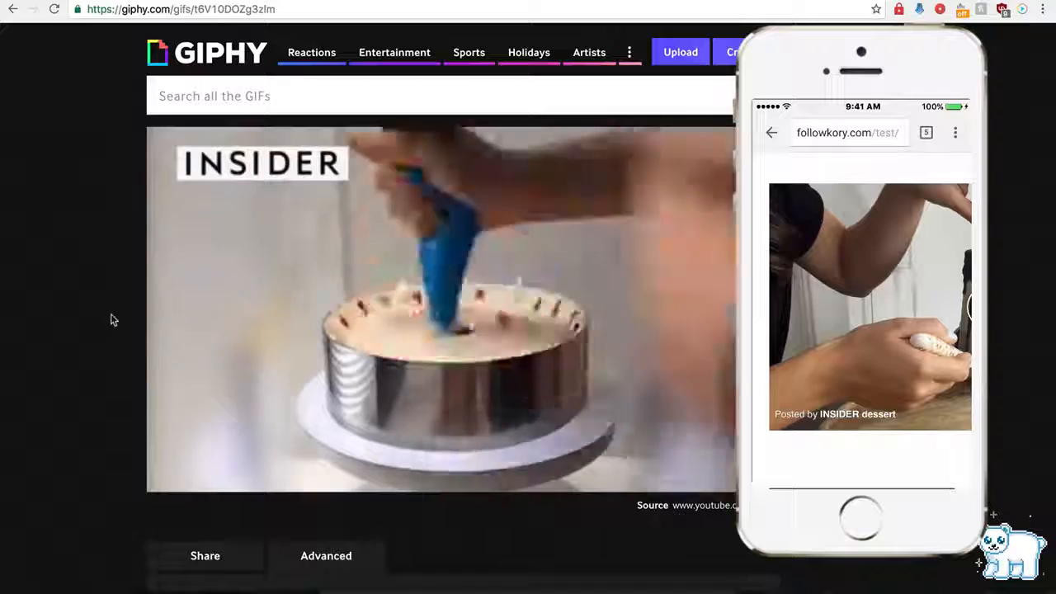
- Find the advanced sharing links on the cake GIF's Giphy page and copy the GIF's link
{"action": "scroll", "coordinate": [107, 338], "scroll_direction": "down", "scroll_amount": 2}
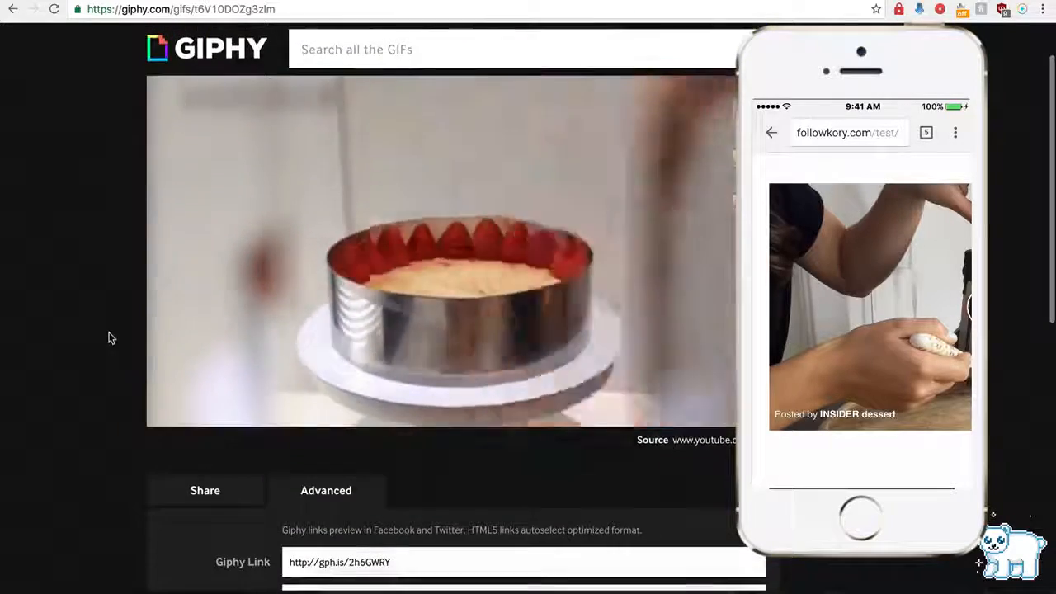
{"action": "scroll", "coordinate": [269, 368], "scroll_direction": "down", "scroll_amount": 3}
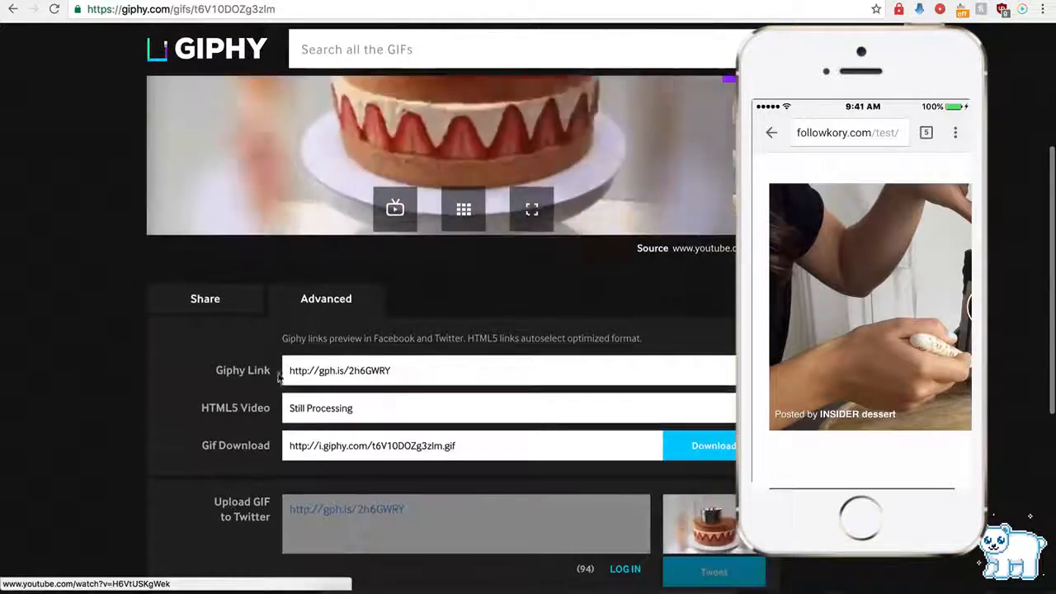
{"action": "left_click", "coordinate": [327, 371]}
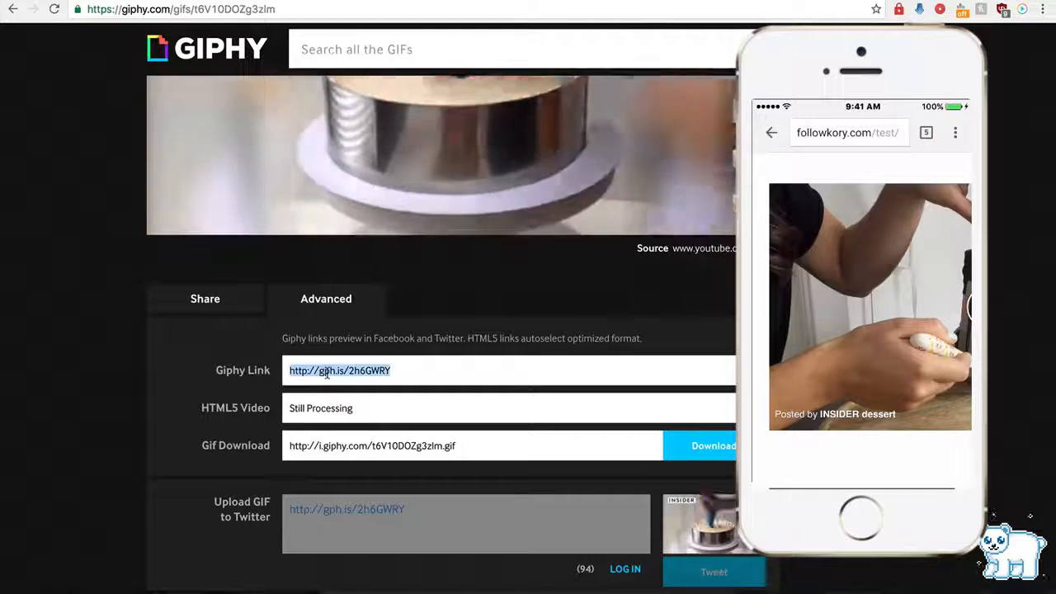
{"action": "left_click", "coordinate": [353, 1]}
{"action": "left_click", "coordinate": [207, 323]}
{"action": "type", "text": "http://gph.is/1N6OSWY"}
{"action": "scroll", "coordinate": [157, 404], "scroll_direction": "down", "scroll_amount": 8}
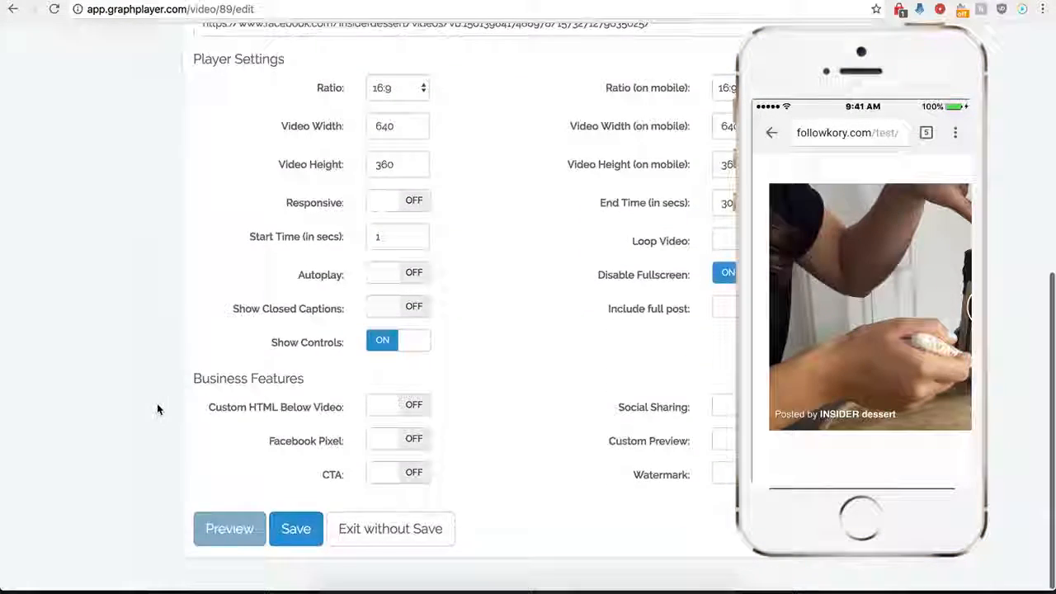
{"action": "left_click", "coordinate": [294, 543]}
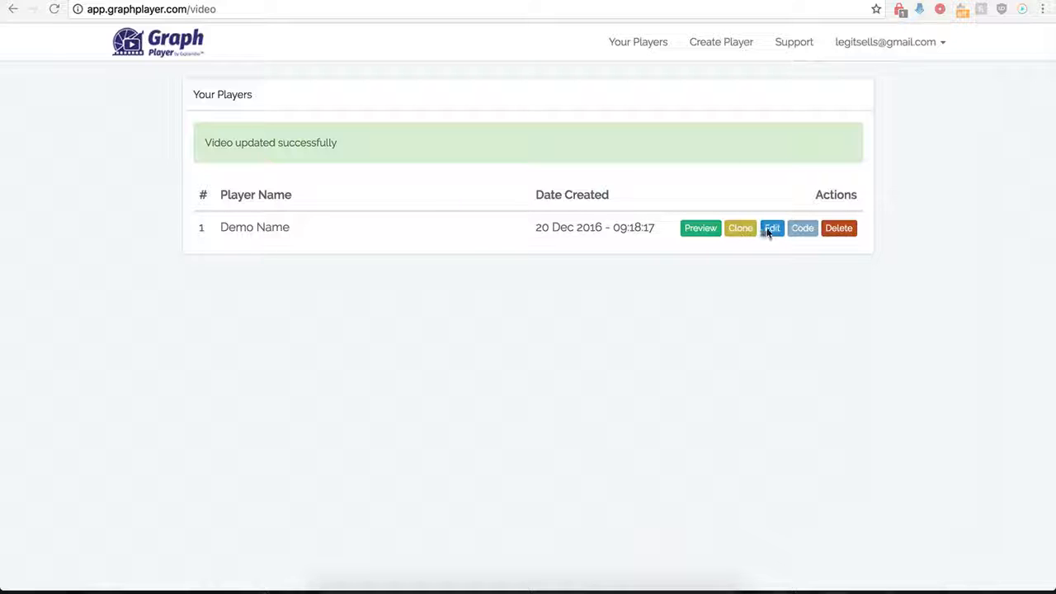
- Reopen the Demo Name player for editing, include the full Facebook post and save the player
{"action": "left_click", "coordinate": [768, 233]}
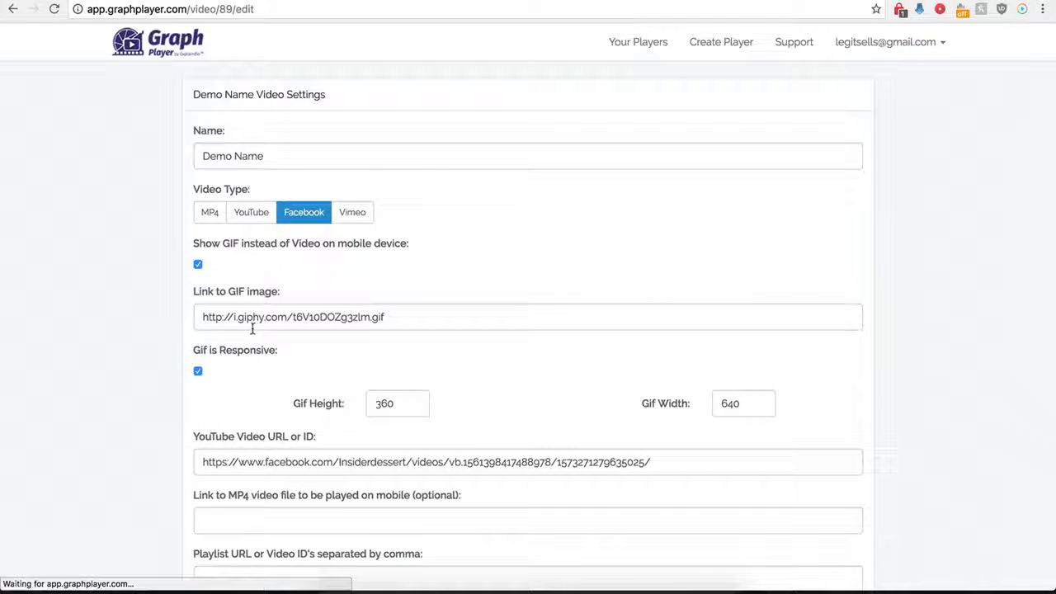
{"action": "scroll", "coordinate": [175, 399], "scroll_direction": "down", "scroll_amount": 3}
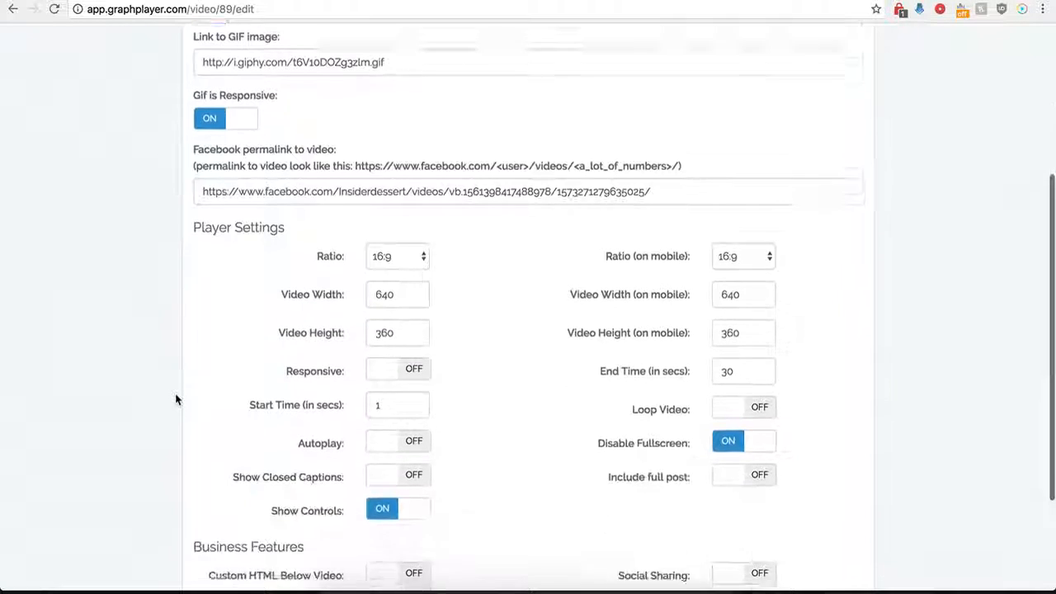
{"action": "scroll", "coordinate": [175, 398], "scroll_direction": "down", "scroll_amount": 4}
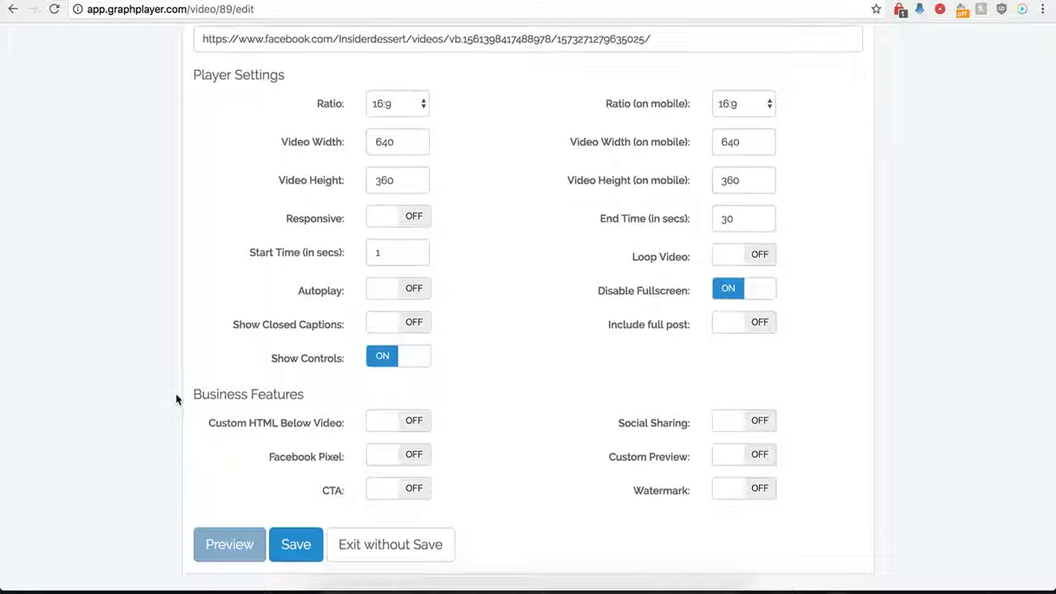
{"action": "left_click", "coordinate": [759, 325]}
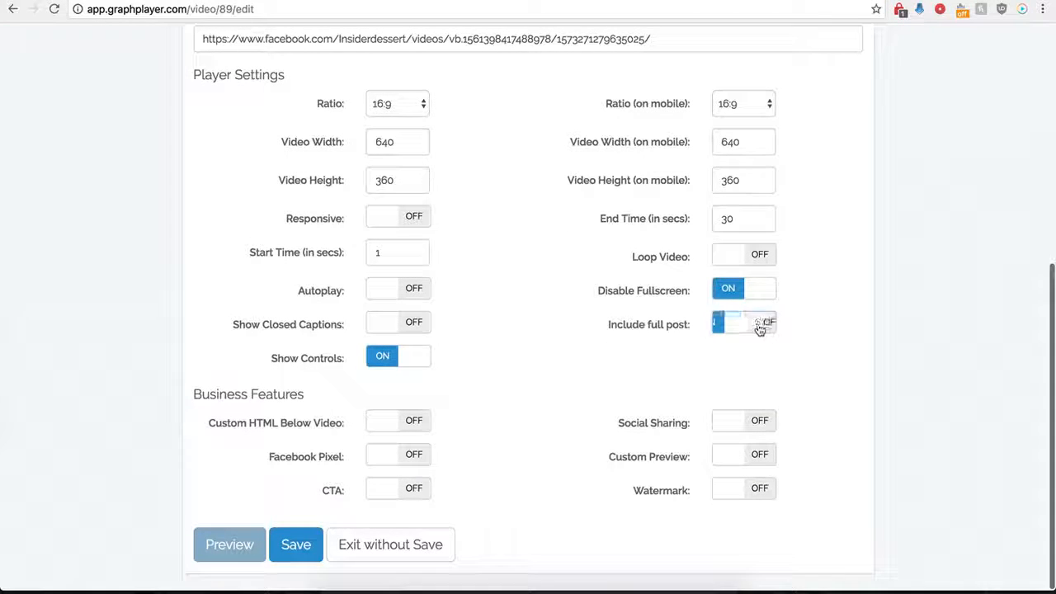
{"action": "left_click", "coordinate": [290, 545]}
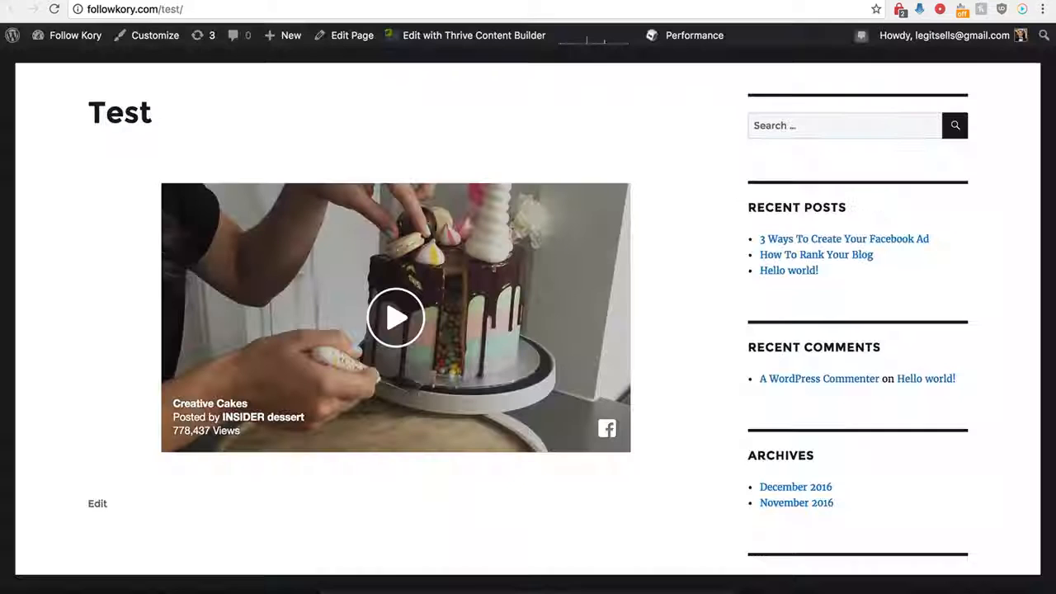
- Reload the WordPress Test page and check the post text and reaction row below the embedded video
{"action": "left_click", "coordinate": [54, 9]}
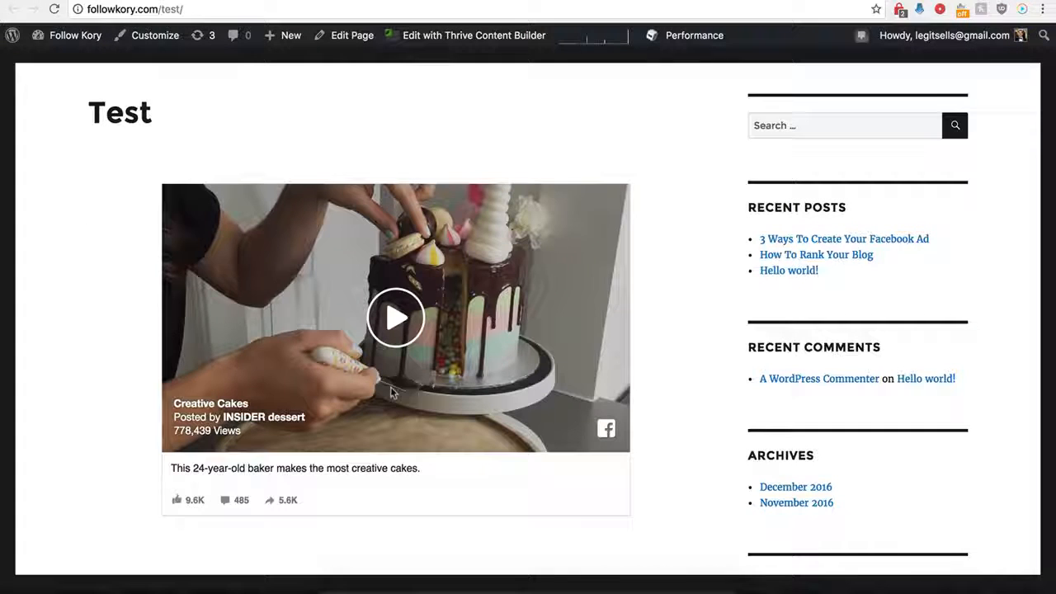
{"action": "scroll", "coordinate": [142, 488], "scroll_direction": "down", "scroll_amount": 1}
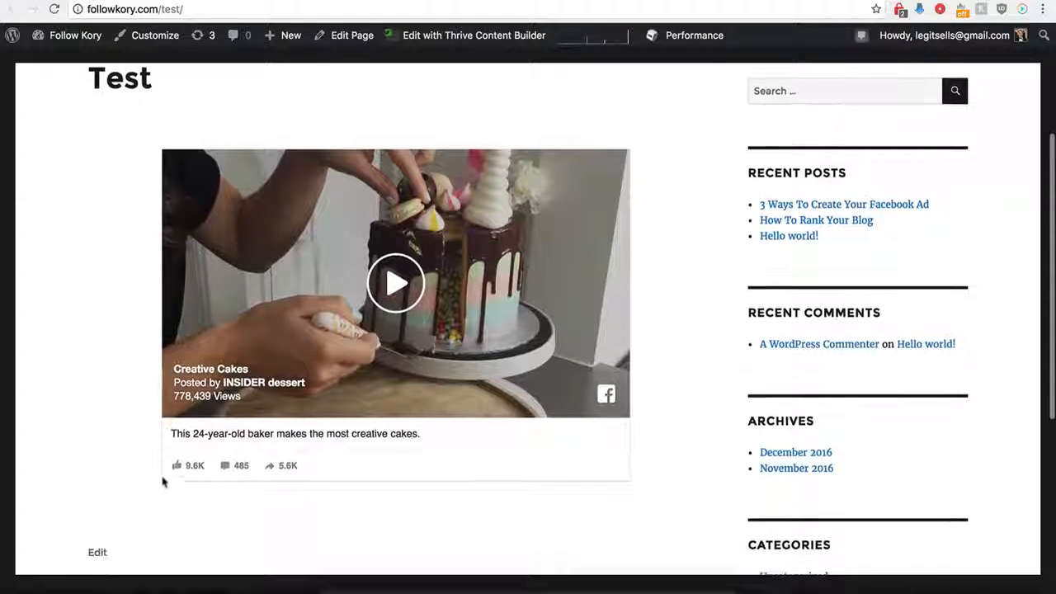
{"action": "left_click", "coordinate": [226, 469]}
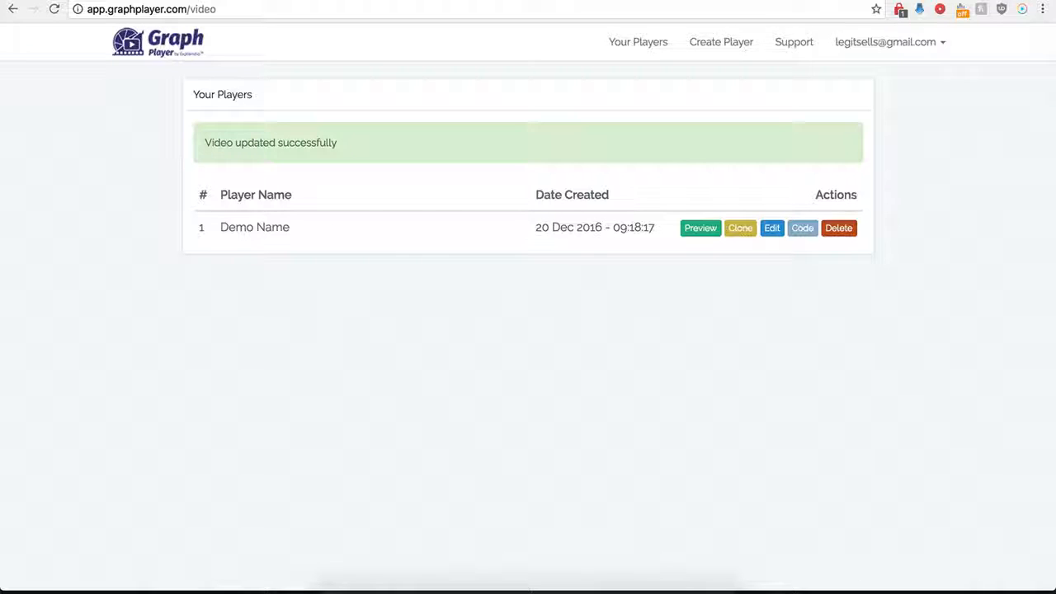
- Open the Demo Name player in GraphPlayer for editing and enable custom HTML below the video
{"action": "left_click", "coordinate": [772, 234]}
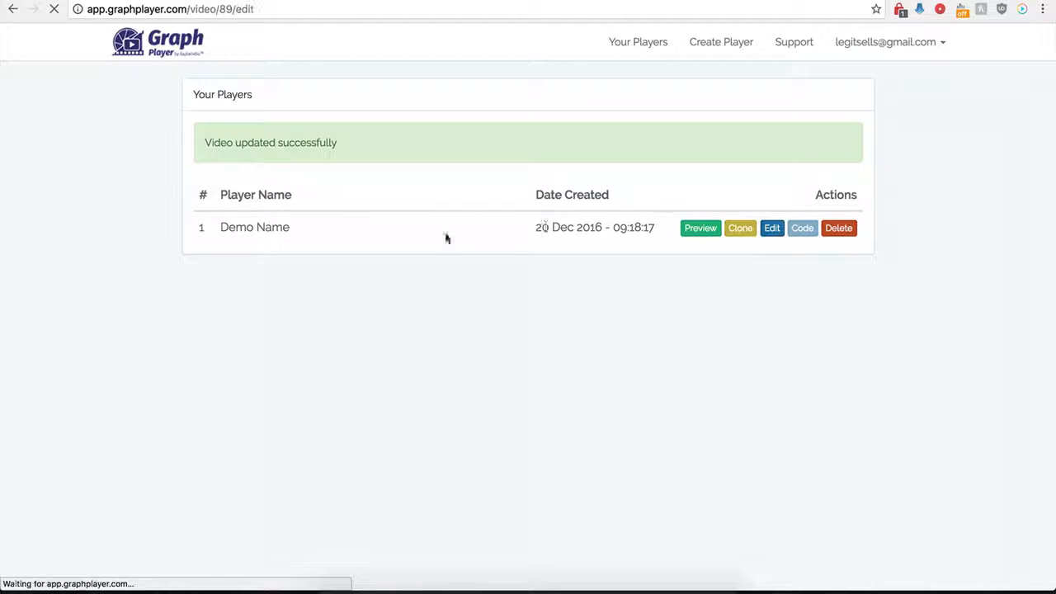
{"action": "scroll", "coordinate": [228, 408], "scroll_direction": "down", "scroll_amount": 5}
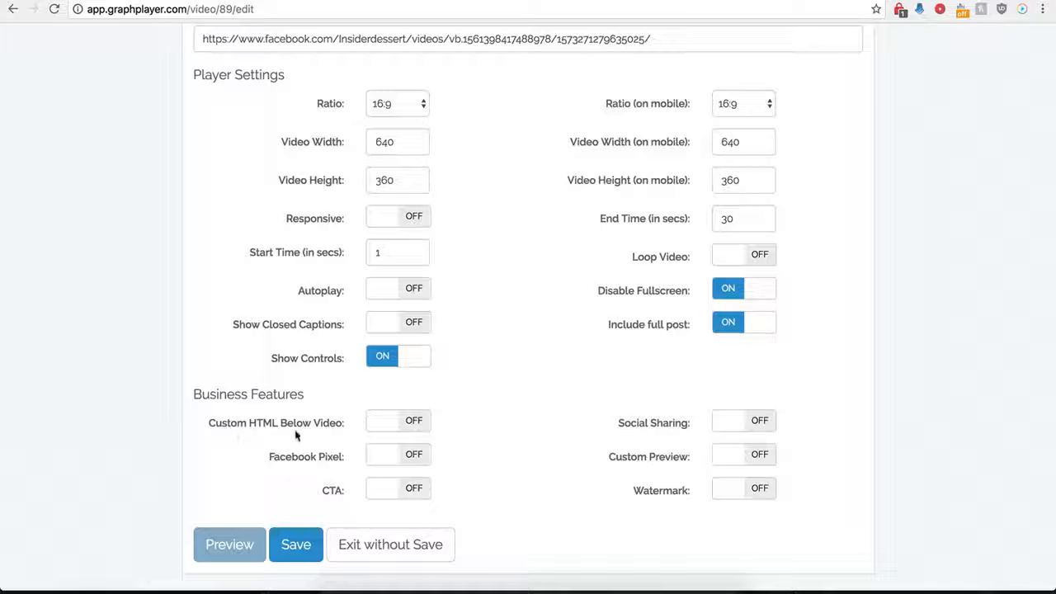
{"action": "left_click", "coordinate": [415, 421]}
{"action": "scroll", "coordinate": [448, 455], "scroll_direction": "down", "scroll_amount": 3}
{"action": "left_click", "coordinate": [389, 324]}
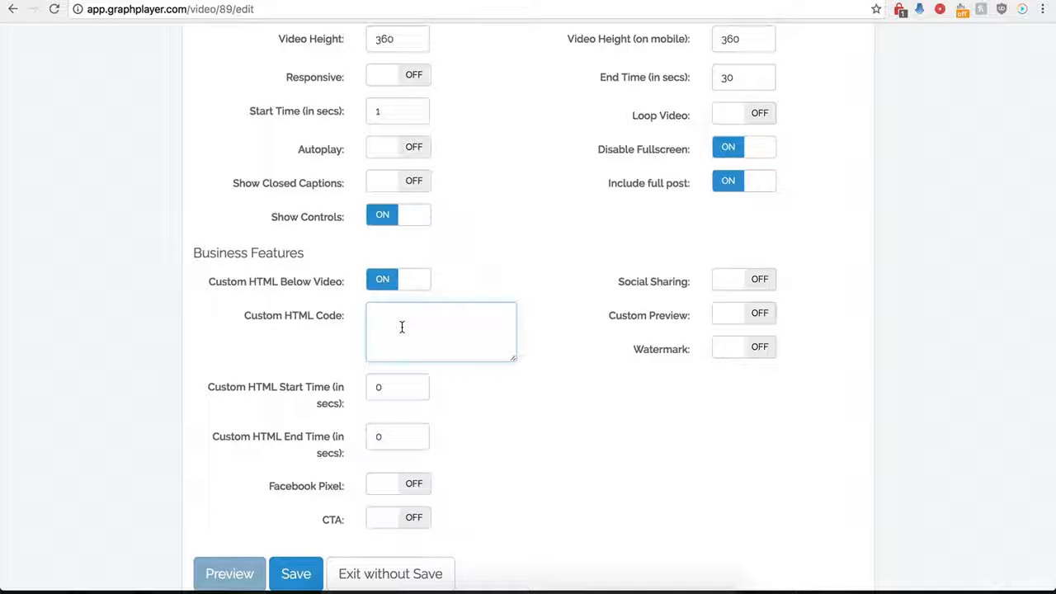
- Set the custom HTML start time to 120 seconds
{"action": "left_click_drag", "start_coordinate": [391, 392], "coordinate": [364, 389]}
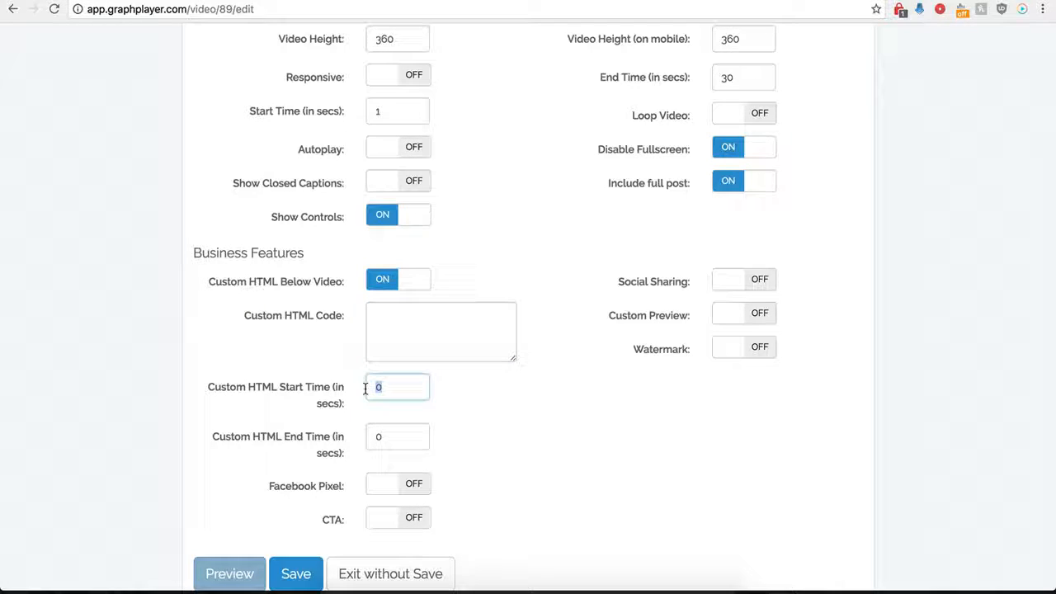
{"action": "left_click", "coordinate": [376, 436]}
{"action": "left_click", "coordinate": [386, 391]}
{"action": "left_click", "coordinate": [410, 328]}
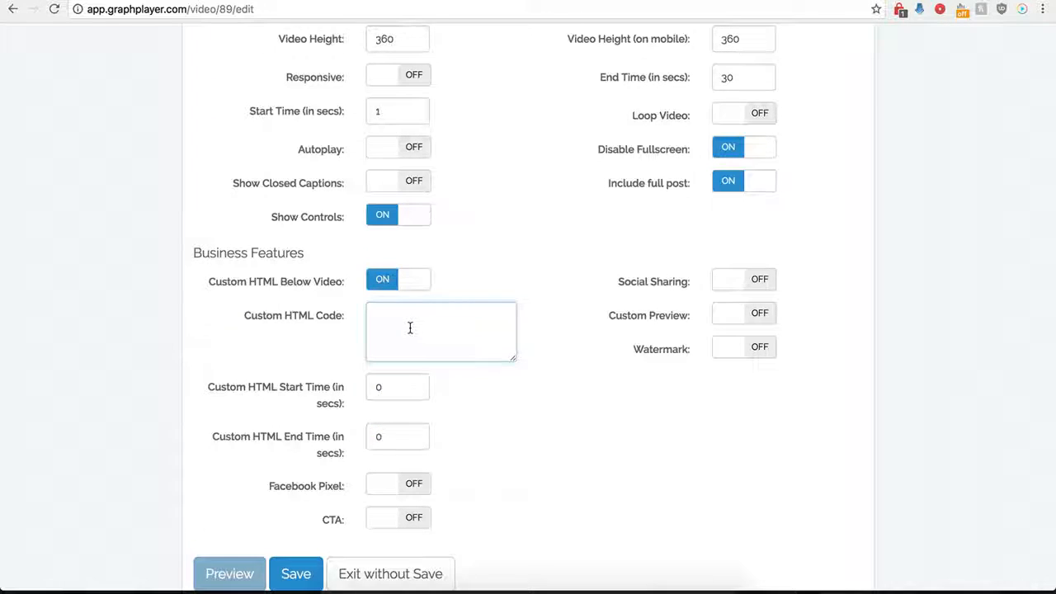
{"action": "scroll", "coordinate": [411, 326], "scroll_direction": "up", "scroll_amount": 4}
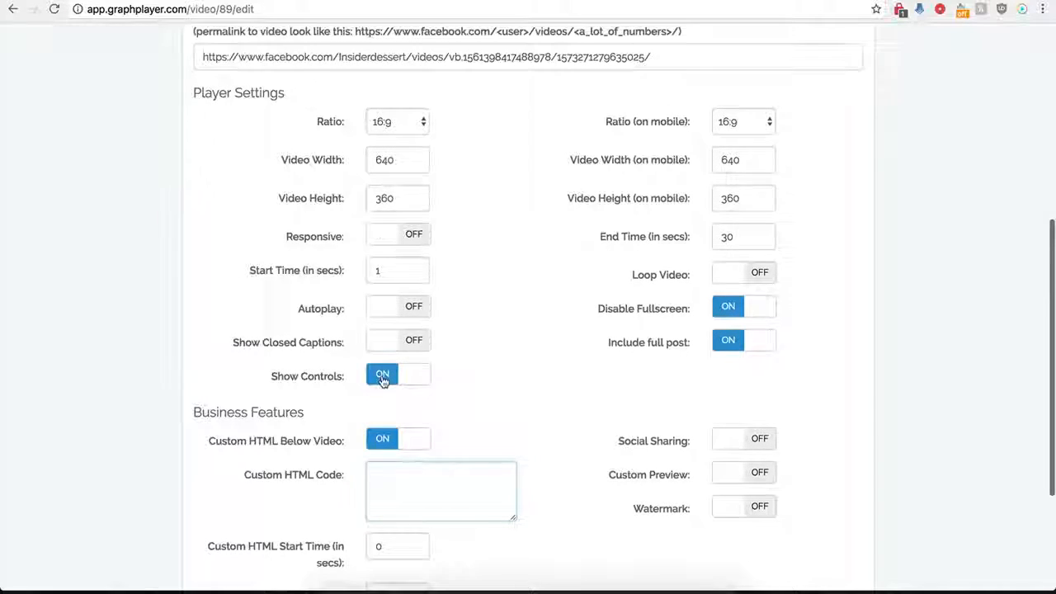
{"action": "scroll", "coordinate": [385, 377], "scroll_direction": "down", "scroll_amount": 4}
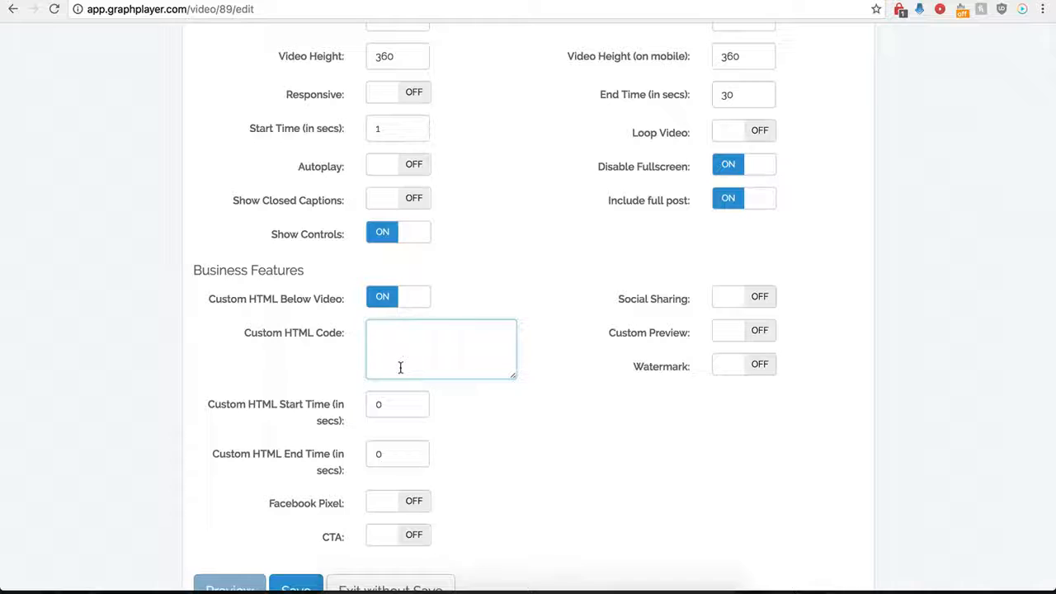
{"action": "left_click", "coordinate": [406, 362]}
{"action": "left_click_drag", "start_coordinate": [404, 403], "coordinate": [369, 404]}
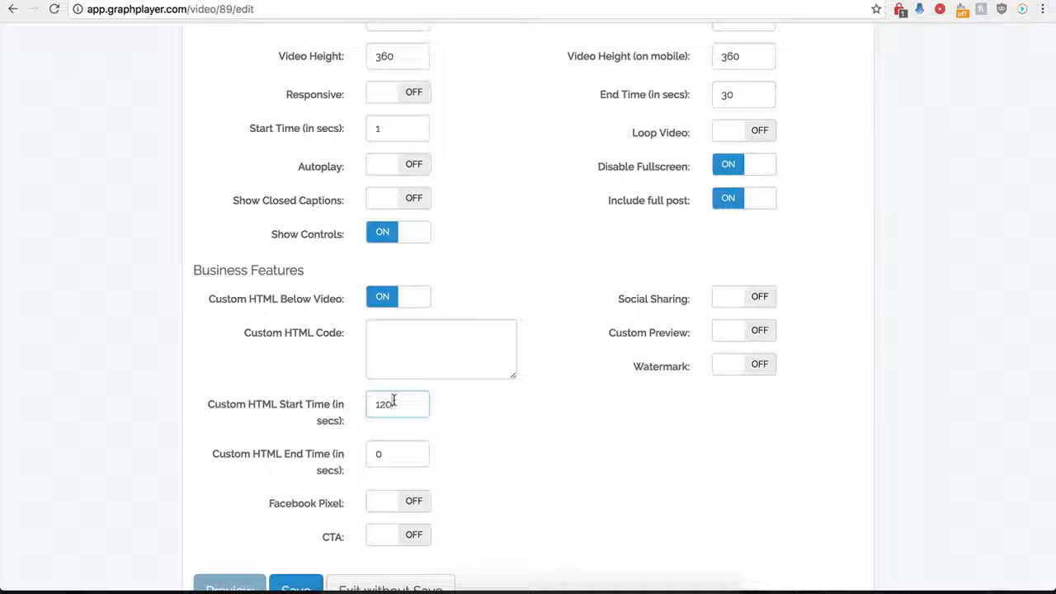
- Paste the centred buy-now-button-16.png image code as the custom HTML and enlarge the code box to show all of it
{"action": "left_click", "coordinate": [393, 340]}
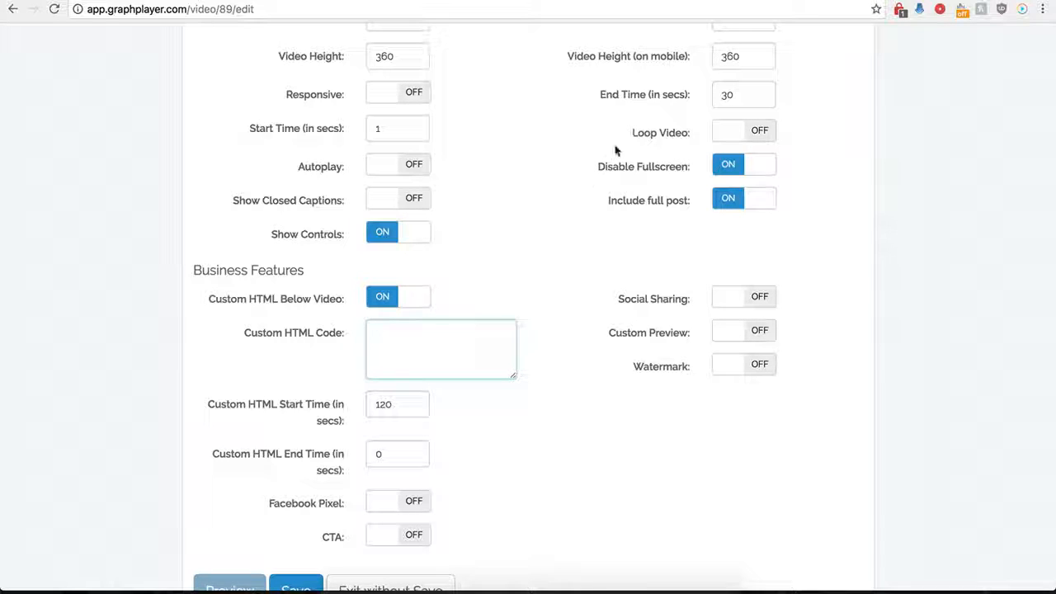
{"action": "scroll", "coordinate": [468, 342], "scroll_direction": "down", "scroll_amount": 1}
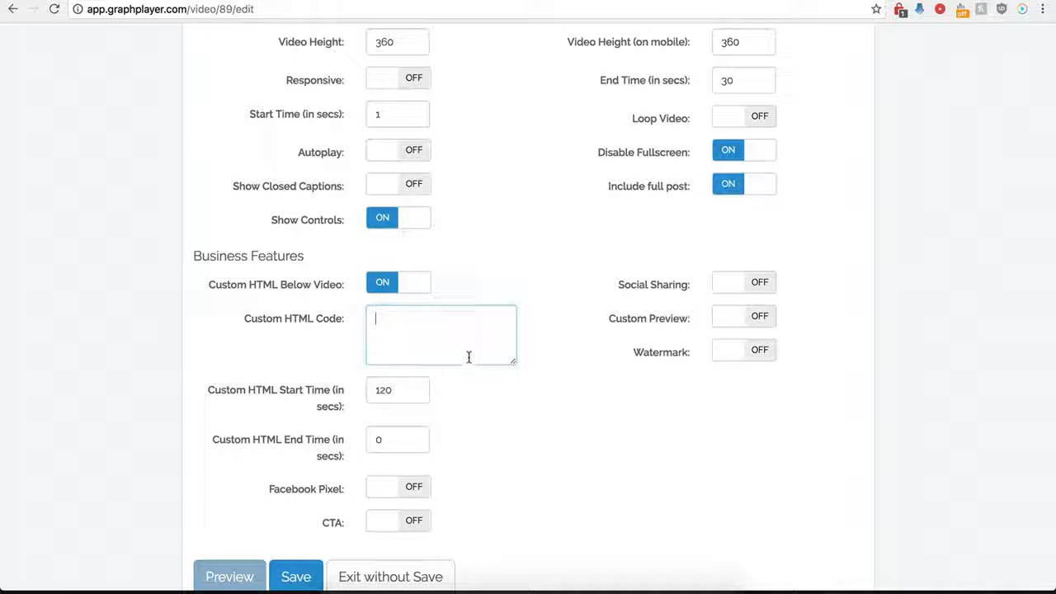
{"action": "key", "text": "super+v"}
{"action": "left_click_drag", "start_coordinate": [513, 365], "coordinate": [550, 411]}
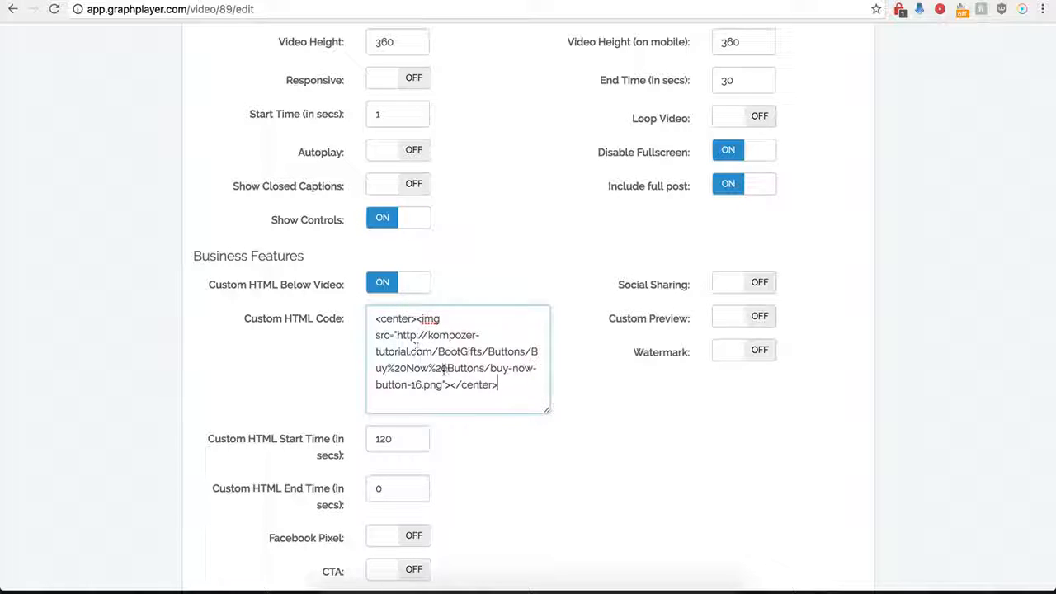
{"action": "left_click", "coordinate": [403, 425]}
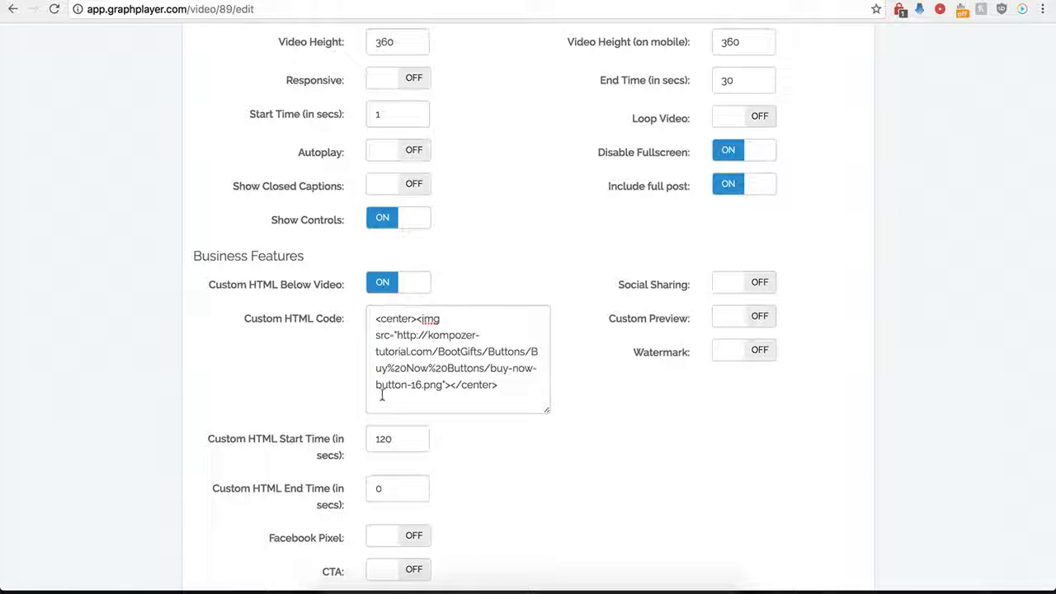
- Set the custom HTML start time to 0 seconds and save the Demo Name player
{"action": "left_click", "coordinate": [396, 439]}
{"action": "left_click_drag", "start_coordinate": [394, 439], "coordinate": [371, 439]}
{"action": "type", "text": "0"}
{"action": "left_click", "coordinate": [491, 495]}
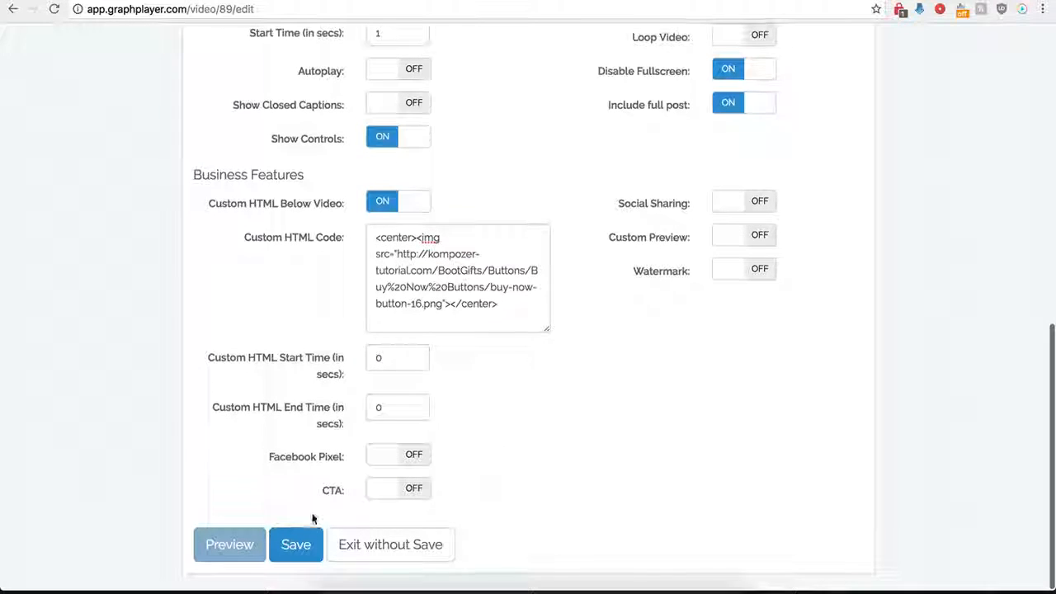
{"action": "left_click", "coordinate": [295, 543]}
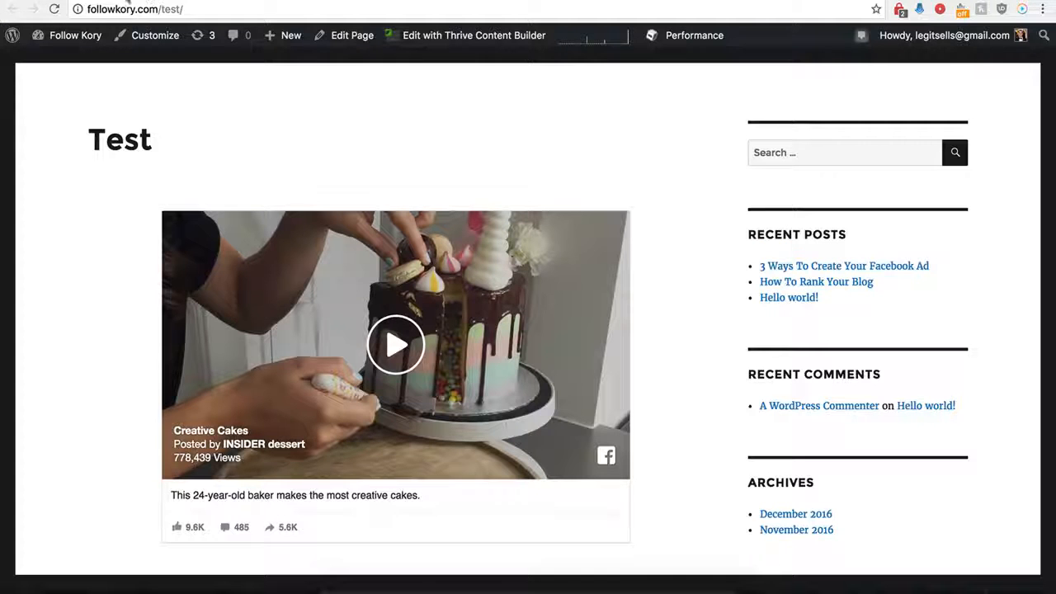
- Reload the WordPress Test page and examine the custom HTML area beneath the embedded video
{"action": "left_click", "coordinate": [54, 9]}
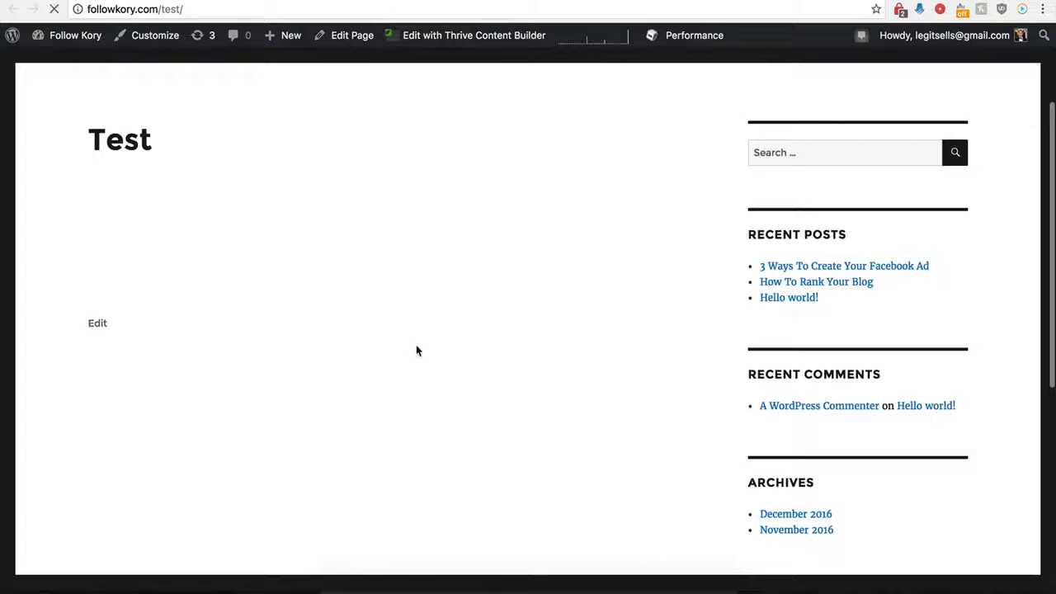
{"action": "scroll", "coordinate": [377, 371], "scroll_direction": "down", "scroll_amount": 2}
{"action": "scroll", "coordinate": [378, 372], "scroll_direction": "down", "scroll_amount": 3}
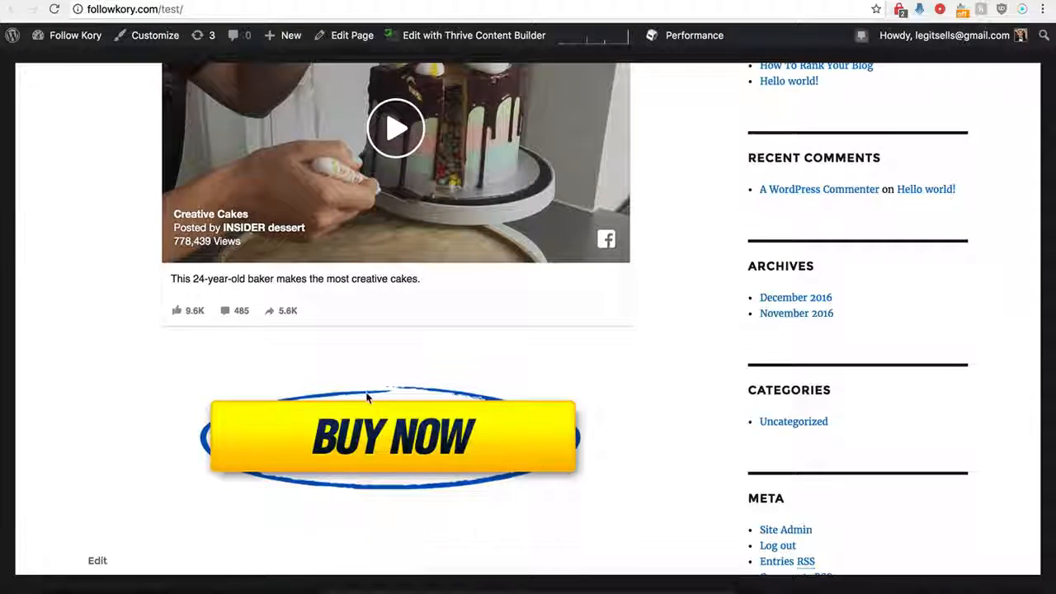
{"action": "scroll", "coordinate": [380, 383], "scroll_direction": "up", "scroll_amount": 2}
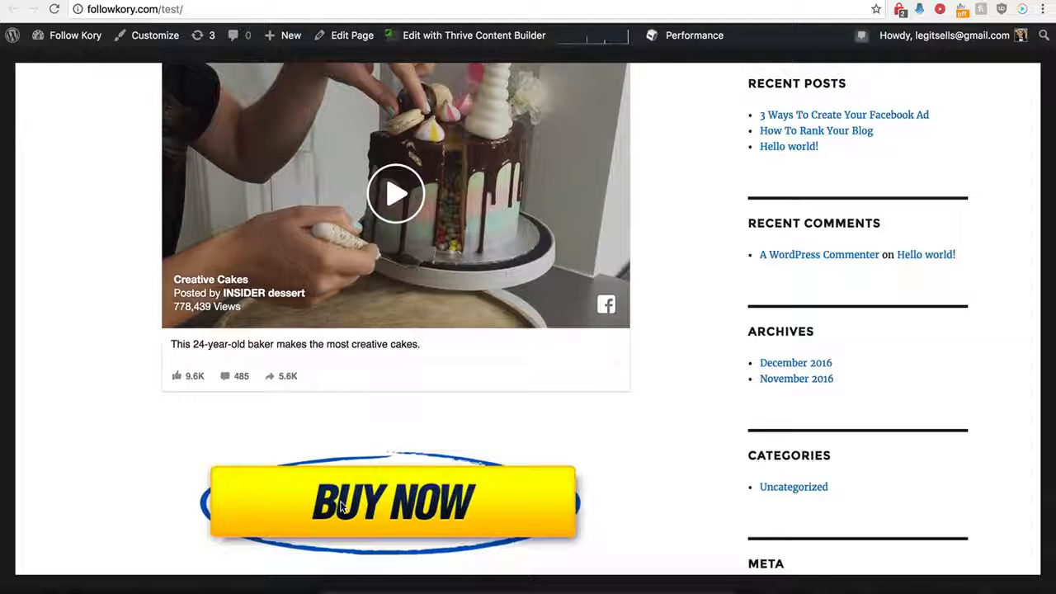
{"action": "scroll", "coordinate": [359, 465], "scroll_direction": "up", "scroll_amount": 2}
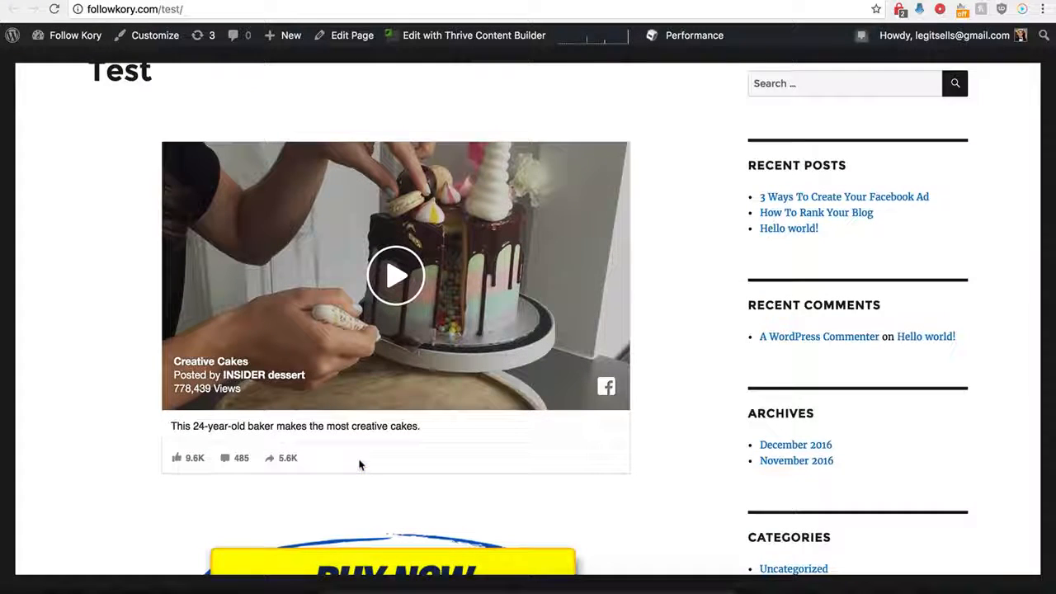
{"action": "scroll", "coordinate": [361, 464], "scroll_direction": "down", "scroll_amount": 1}
{"action": "scroll", "coordinate": [360, 465], "scroll_direction": "up", "scroll_amount": 3}
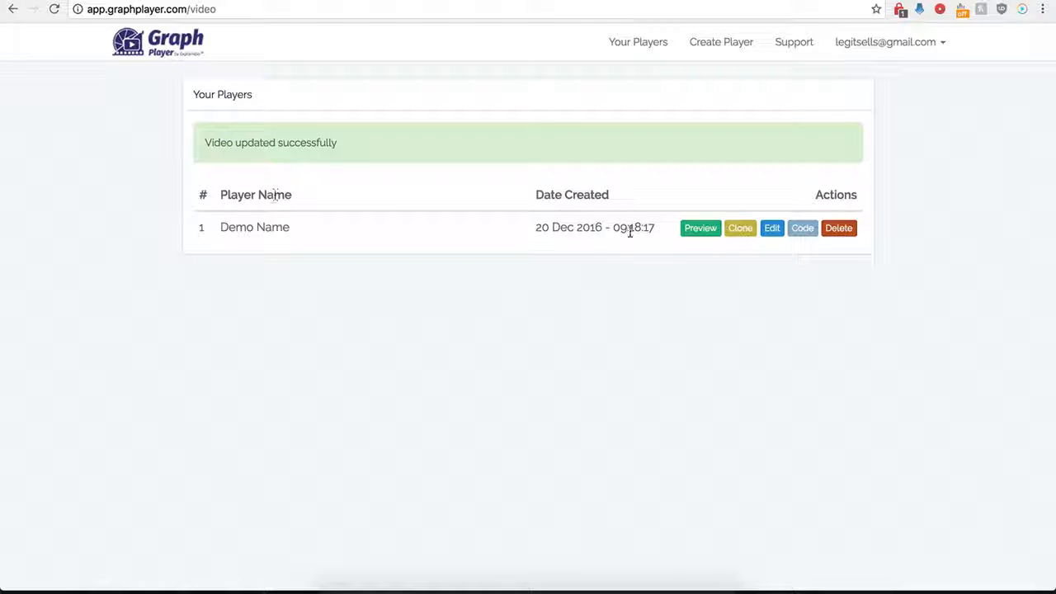
- Return to GraphPlayer, open the Demo Name player for editing and turn off custom HTML below the video
{"action": "left_click", "coordinate": [771, 228]}
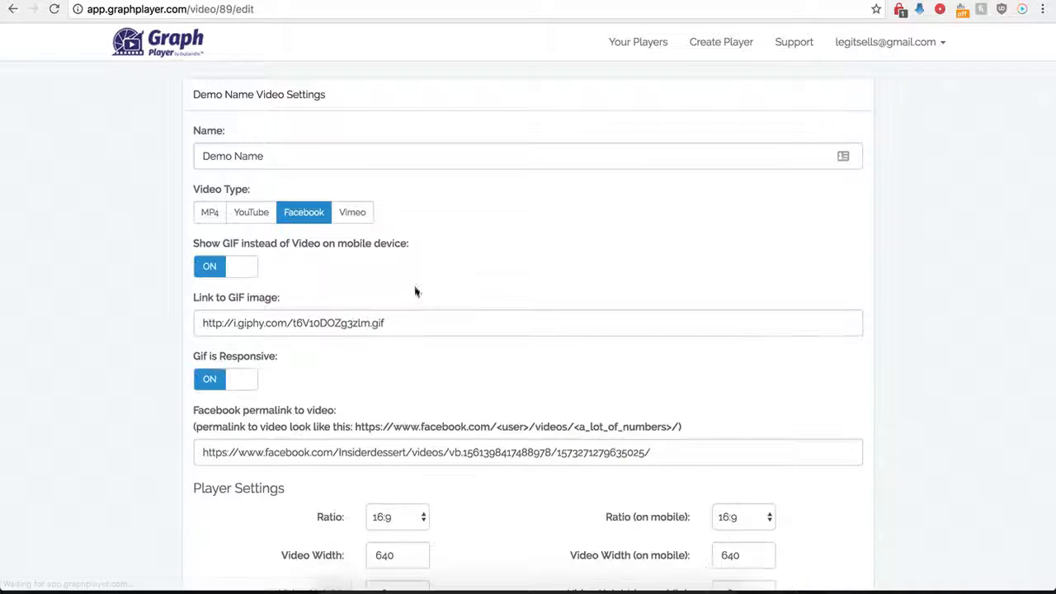
{"action": "scroll", "coordinate": [188, 448], "scroll_direction": "down", "scroll_amount": 5}
{"action": "scroll", "coordinate": [189, 437], "scroll_direction": "down", "scroll_amount": 2}
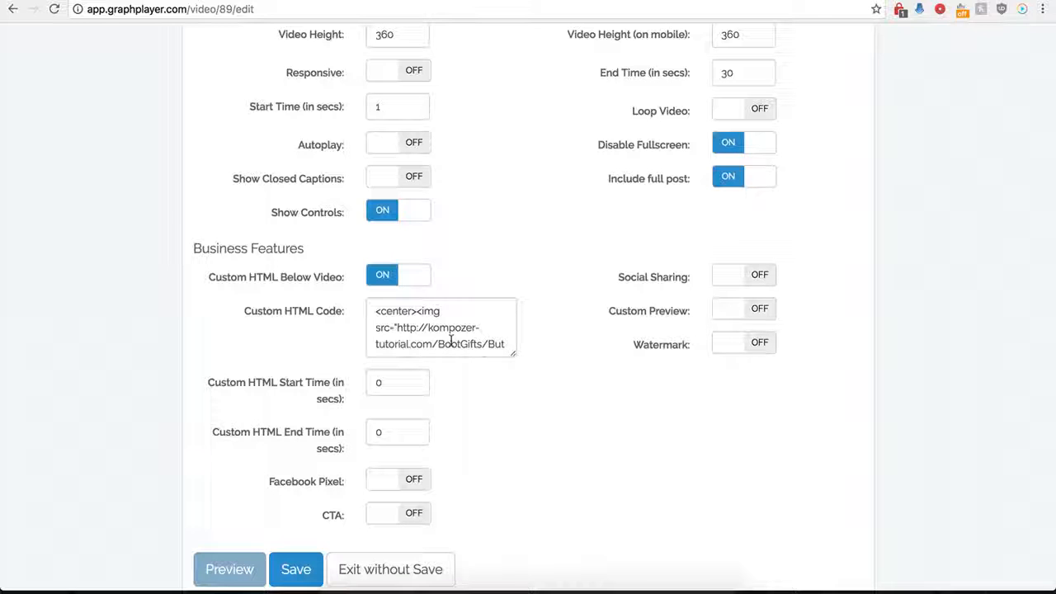
{"action": "left_click", "coordinate": [383, 276]}
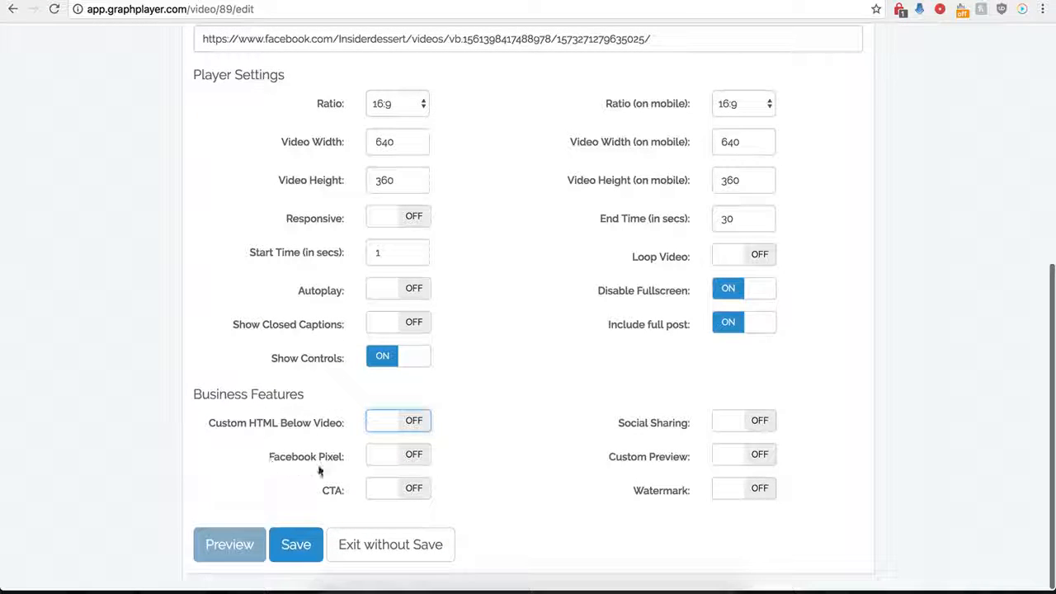
- Turn on the Facebook Pixel option to inspect its code and timing fields, and turn it off again
{"action": "left_click", "coordinate": [417, 462]}
{"action": "scroll", "coordinate": [363, 479], "scroll_direction": "down", "scroll_amount": 2}
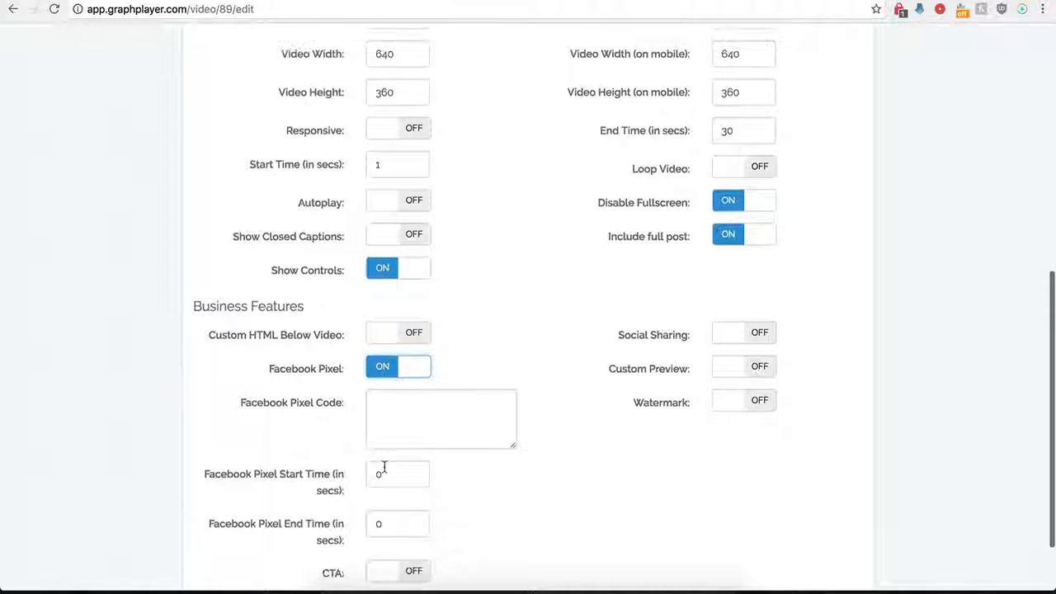
{"action": "scroll", "coordinate": [413, 421], "scroll_direction": "down", "scroll_amount": 1}
{"action": "left_click", "coordinate": [411, 382]}
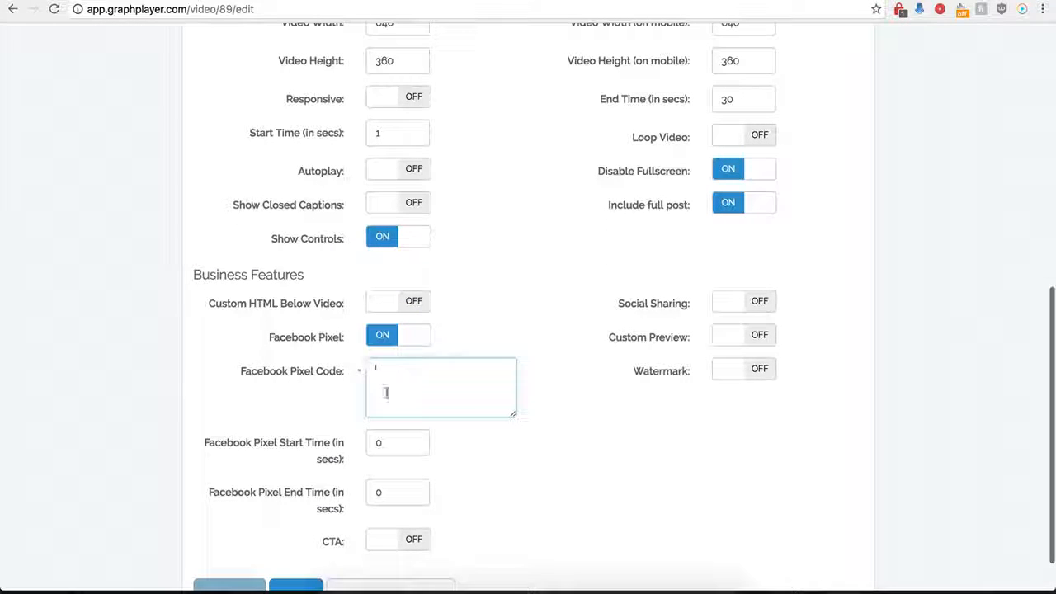
{"action": "left_click", "coordinate": [382, 338]}
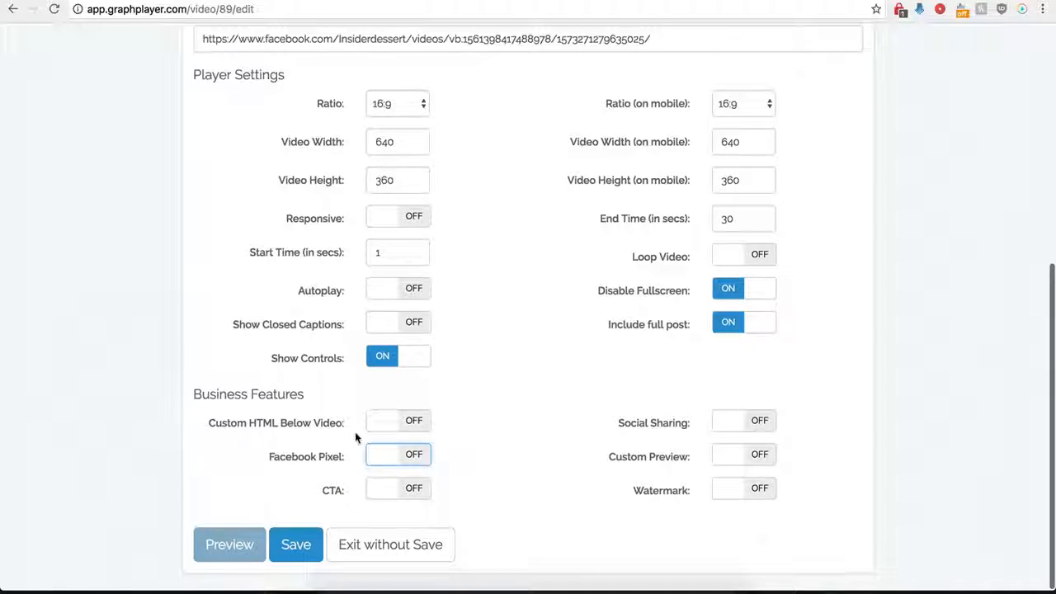
- Turn on the CTA and paste the copied kompozer-tutorial.com image address as the CTA image URL
{"action": "left_click", "coordinate": [414, 492]}
{"action": "scroll", "coordinate": [476, 519], "scroll_direction": "down", "scroll_amount": 4}
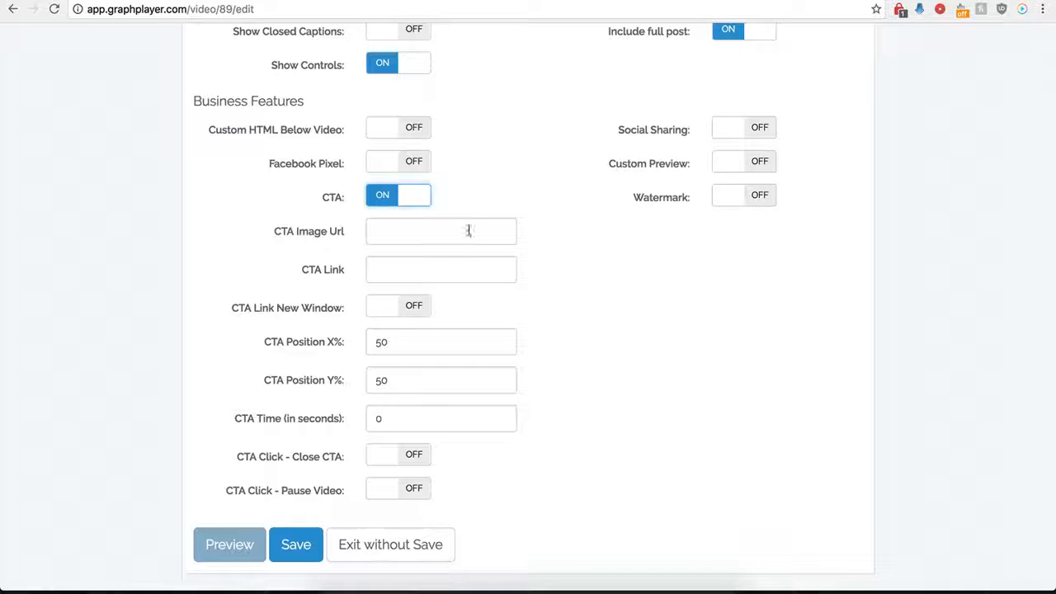
{"action": "left_click", "coordinate": [390, 231]}
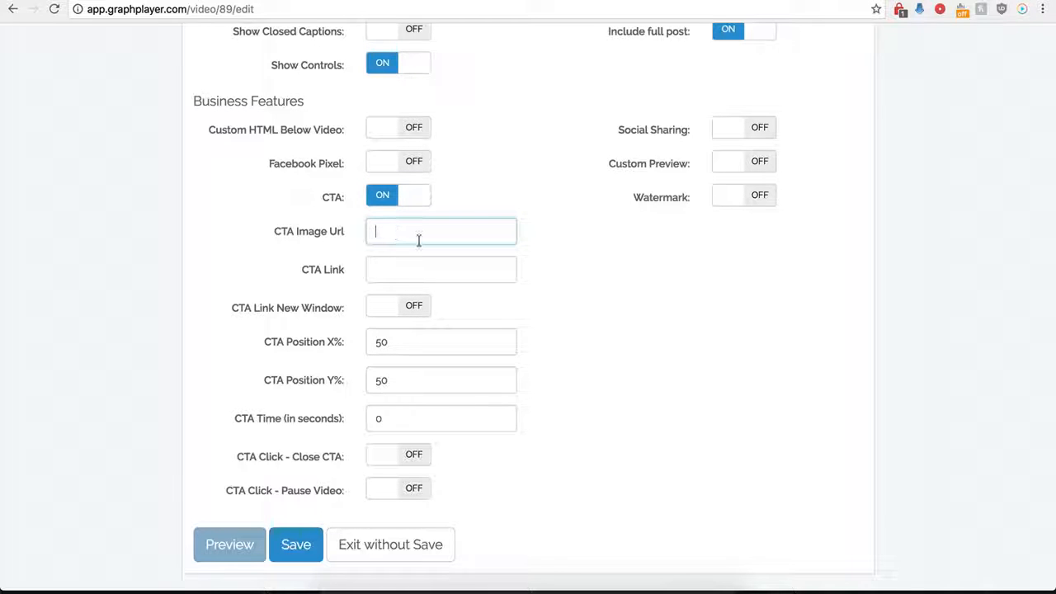
{"action": "key", "text": "ctrl+v"}
{"action": "left_click", "coordinate": [386, 273]}
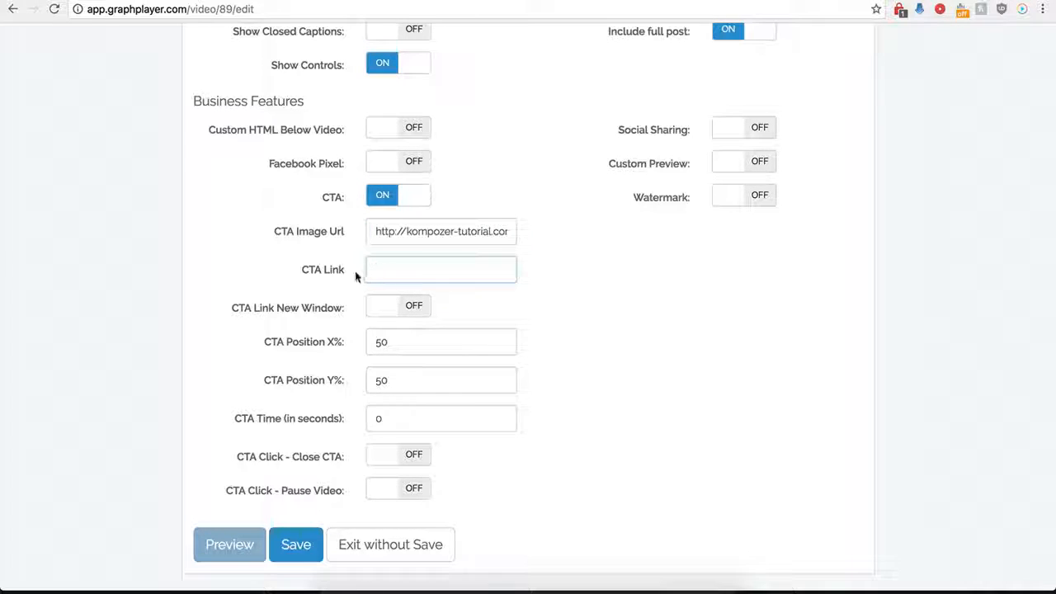
{"action": "left_click", "coordinate": [392, 272]}
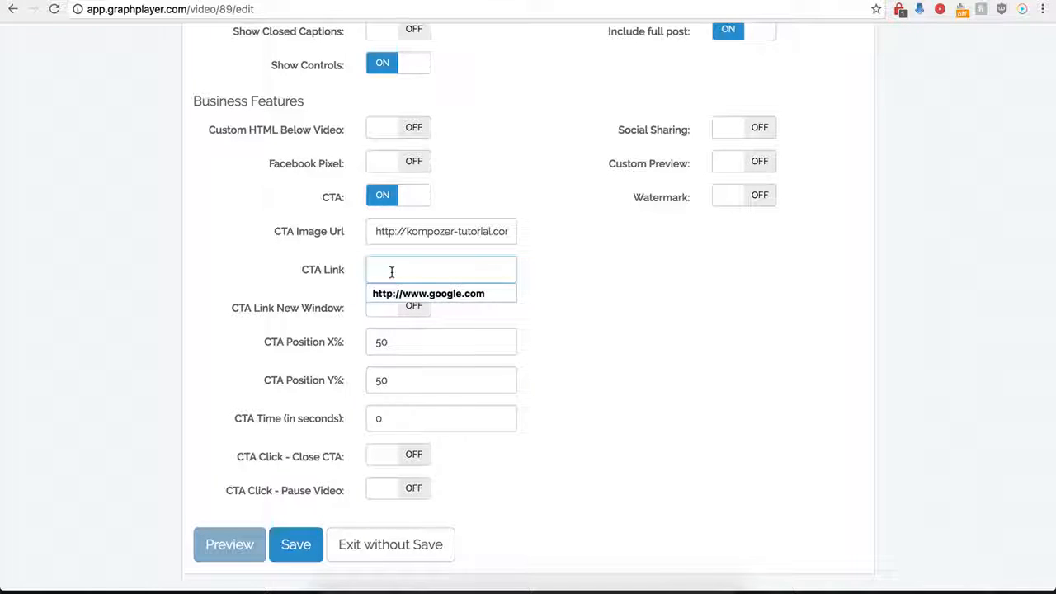
{"action": "left_click", "coordinate": [400, 295]}
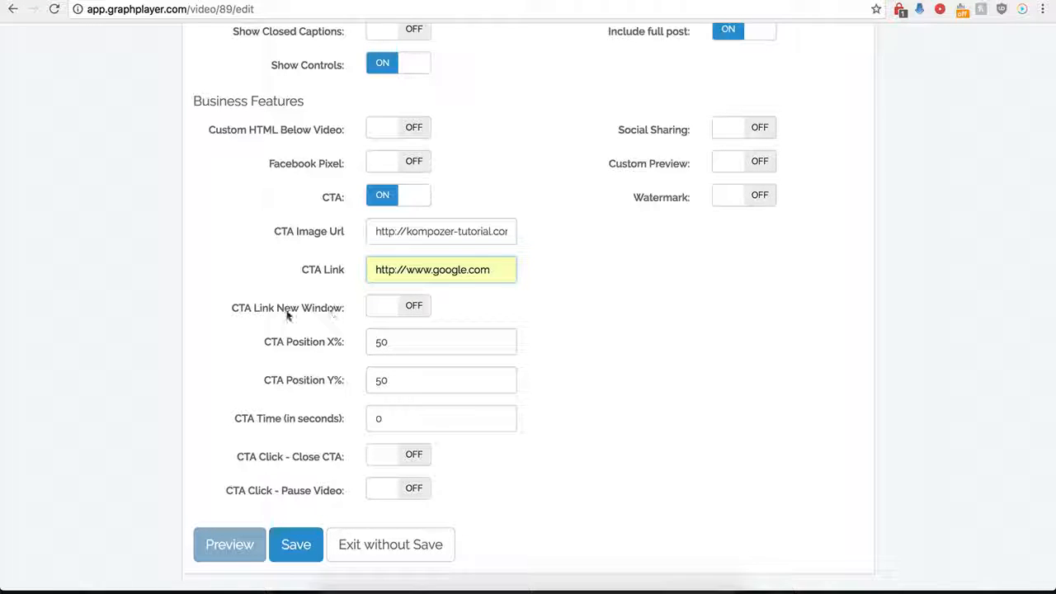
{"action": "left_click", "coordinate": [412, 309]}
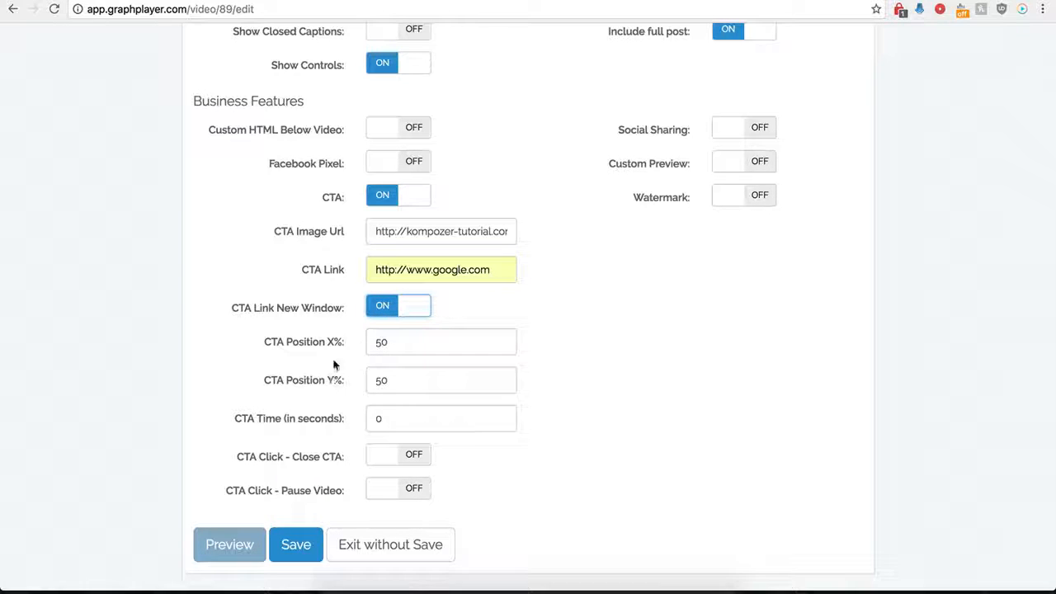
{"action": "left_click", "coordinate": [405, 379]}
{"action": "left_click_drag", "start_coordinate": [384, 419], "coordinate": [336, 421]}
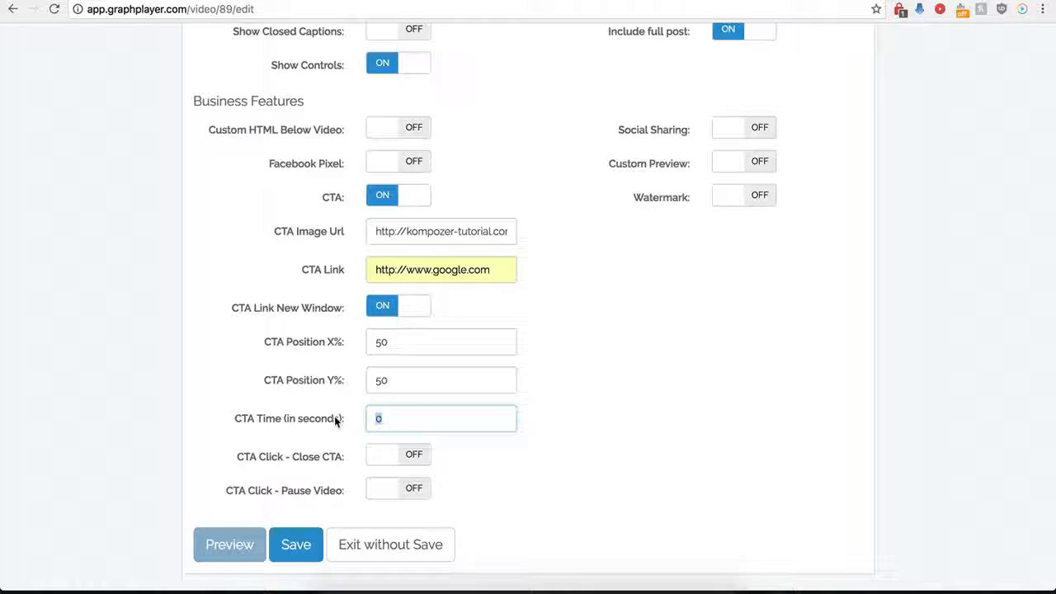
{"action": "type", "text": "12"}
{"action": "key", "text": "BackSpace"}
{"action": "key", "text": "BackSpace"}
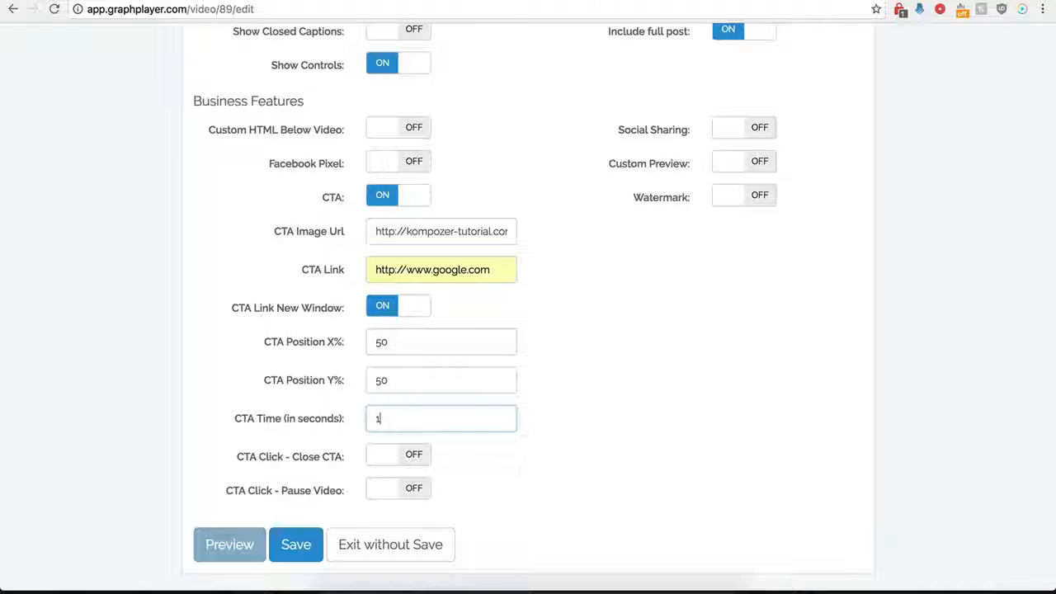
{"action": "type", "text": "0"}
{"action": "left_click", "coordinate": [440, 490]}
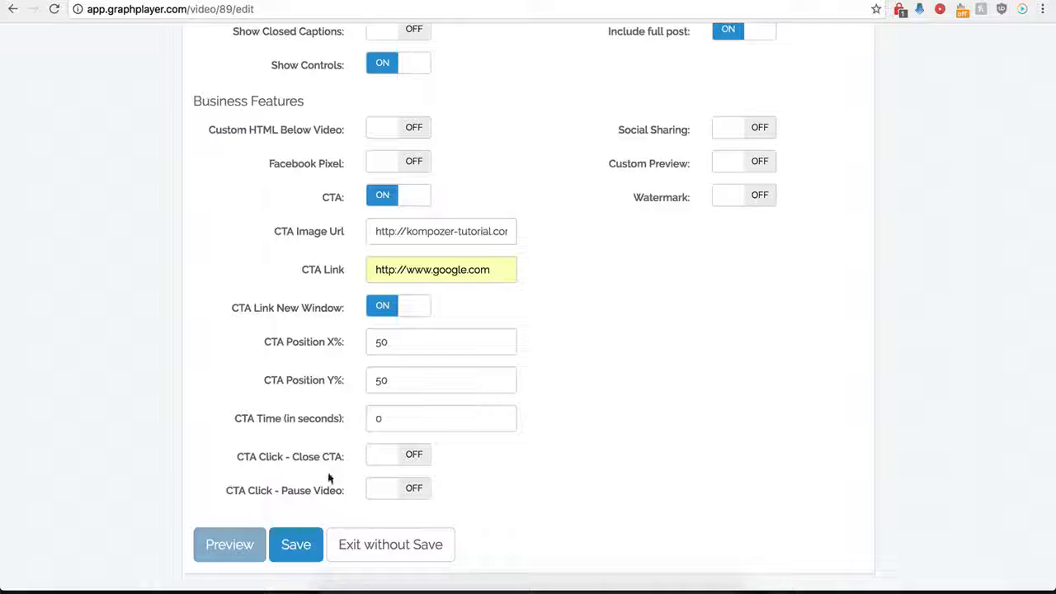
- Make the CTA close when clicked, save the player and reload the WordPress Test page
{"action": "left_click", "coordinate": [415, 459]}
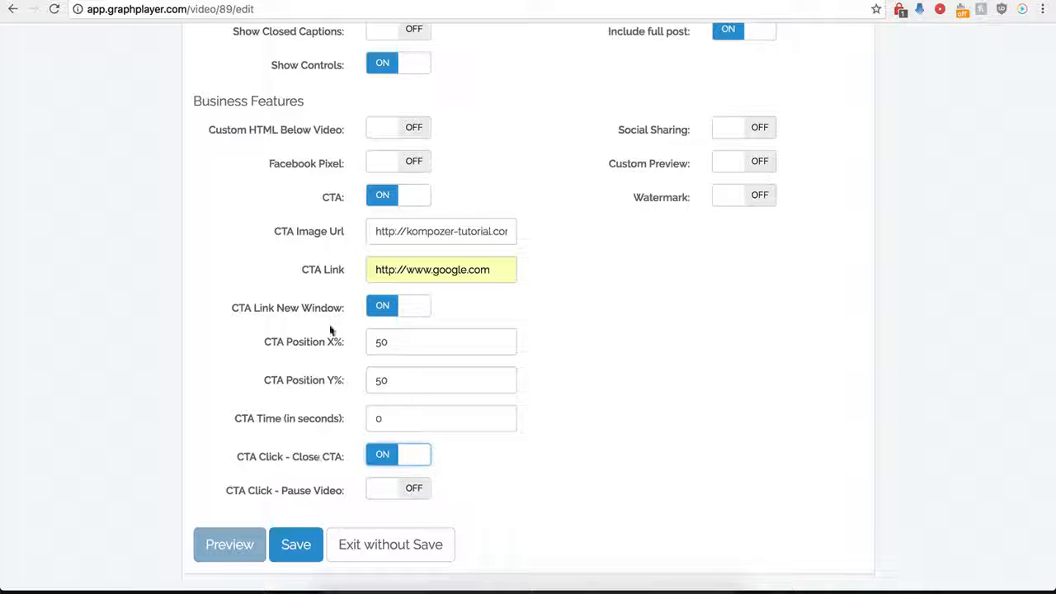
{"action": "left_click", "coordinate": [280, 554]}
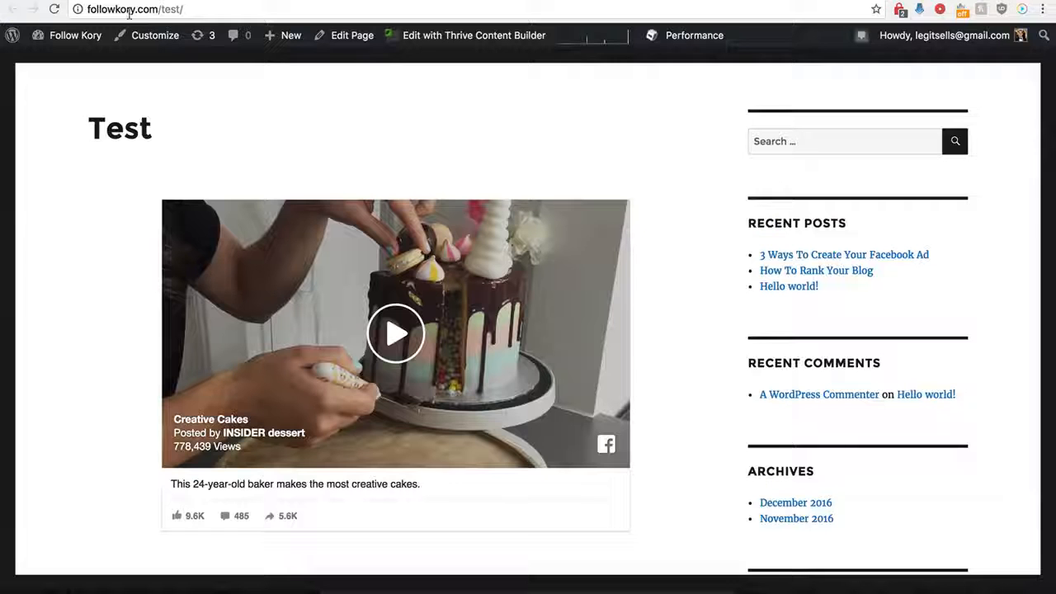
{"action": "left_click", "coordinate": [54, 9]}
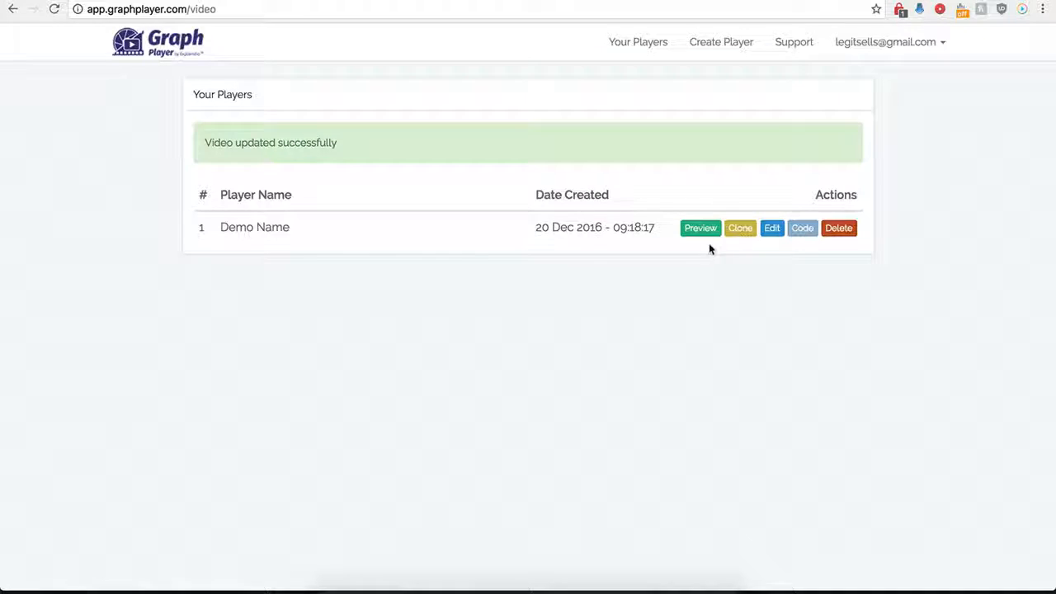
- Edit the Demo Name player to set the CTA's X position to 0%, save it and test the buy-now button on the WordPress Test page
{"action": "left_click", "coordinate": [772, 228]}
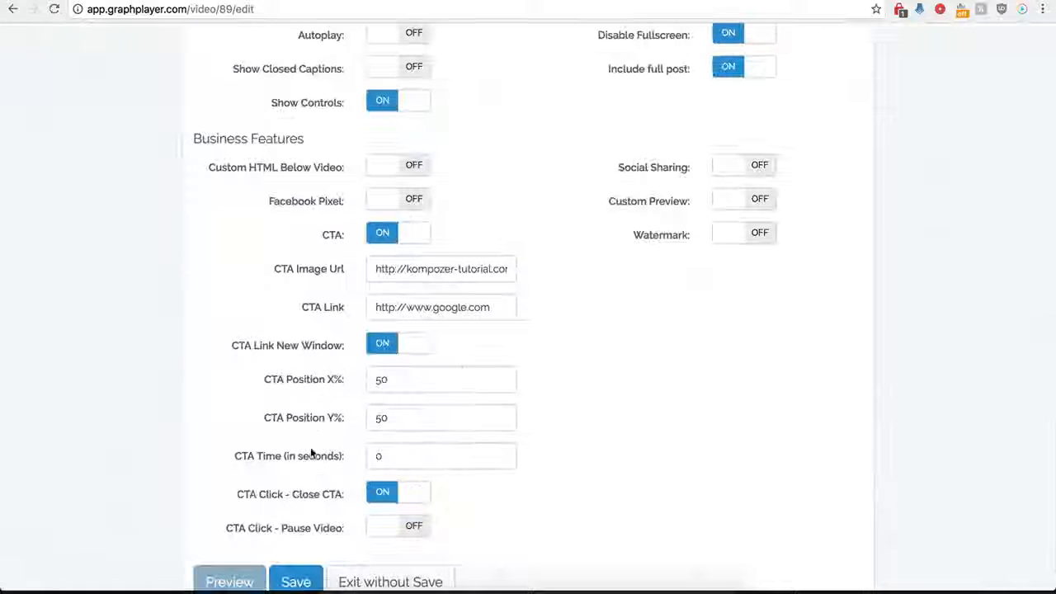
{"action": "scroll", "coordinate": [335, 422], "scroll_direction": "down", "scroll_amount": 1}
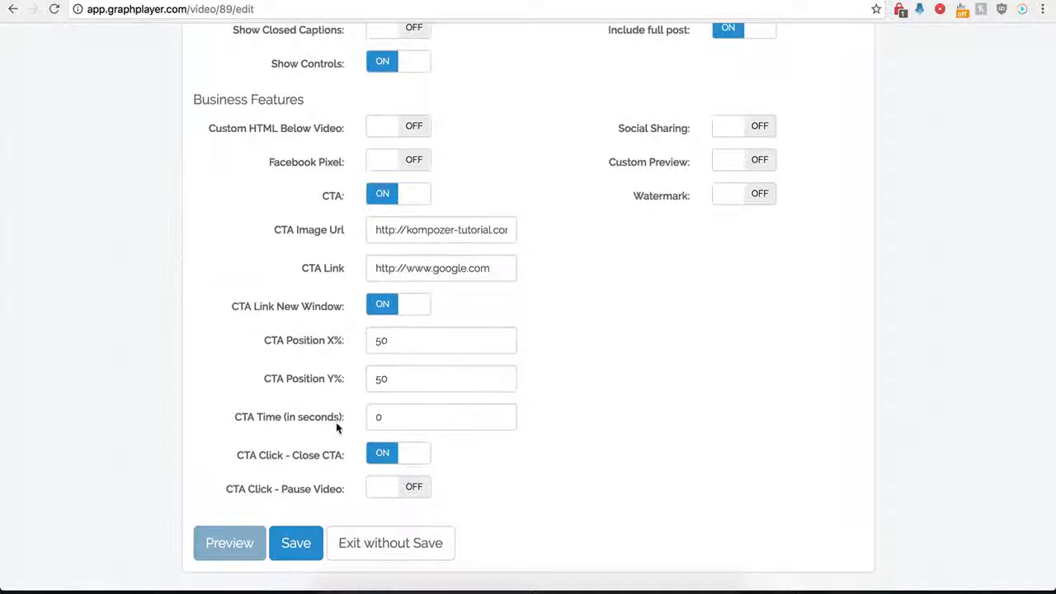
{"action": "left_click", "coordinate": [388, 343]}
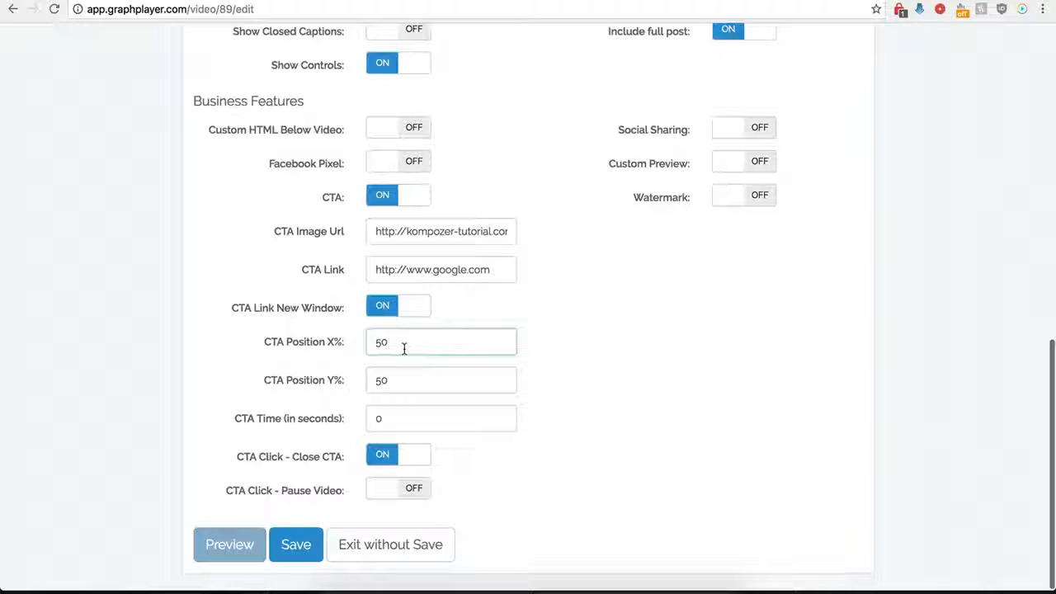
{"action": "key", "text": "BackSpace"}
{"action": "key", "text": "BackSpace"}
{"action": "type", "text": "0"}
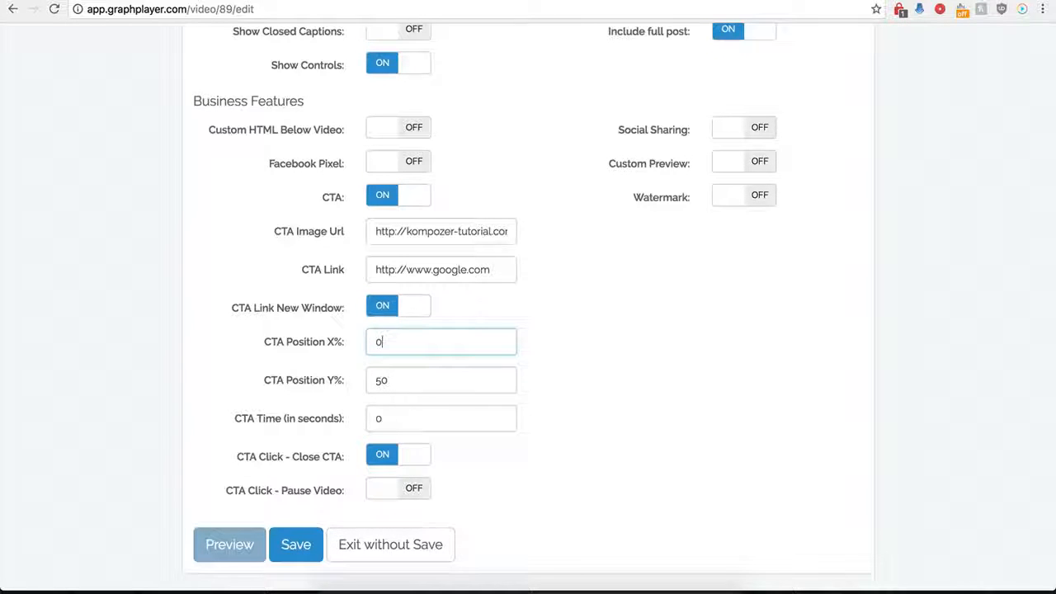
{"action": "left_click", "coordinate": [294, 546]}
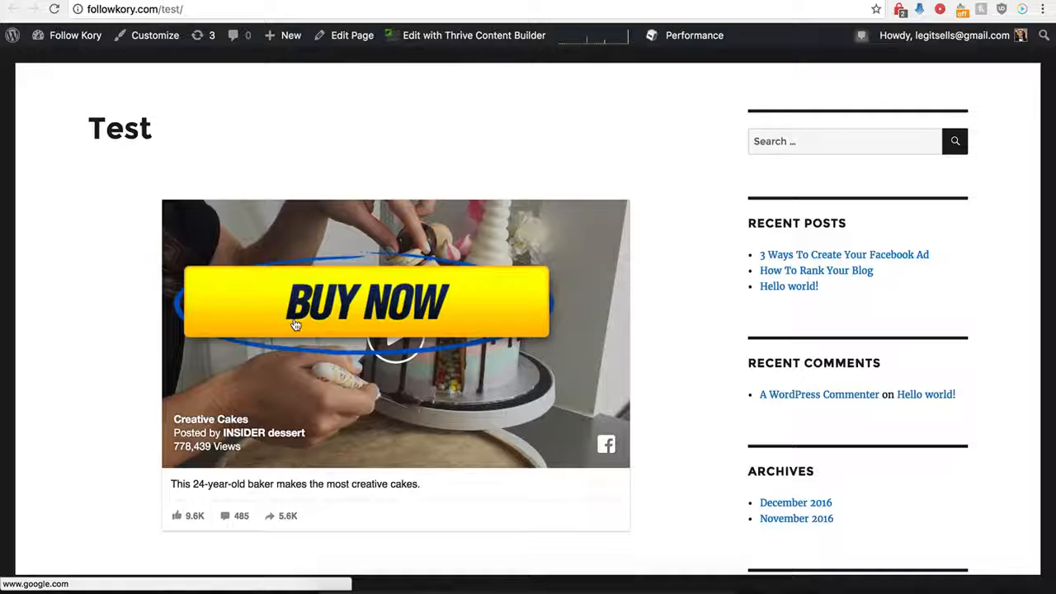
{"action": "left_click", "coordinate": [376, 304]}
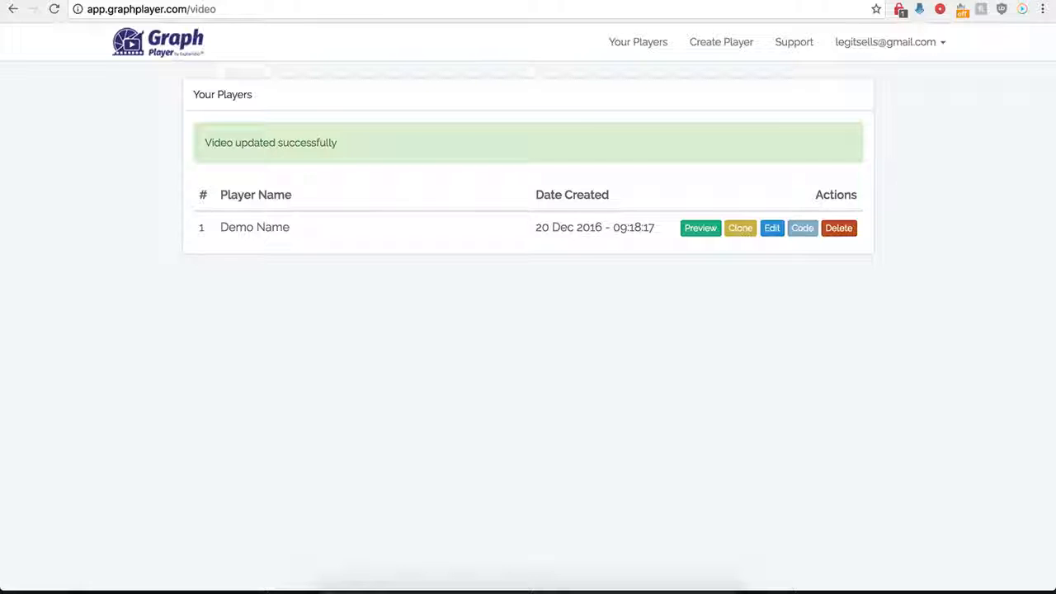
- Open the Demo Name player for editing in GraphPlayer and turn off its CTA
{"action": "left_click", "coordinate": [771, 228]}
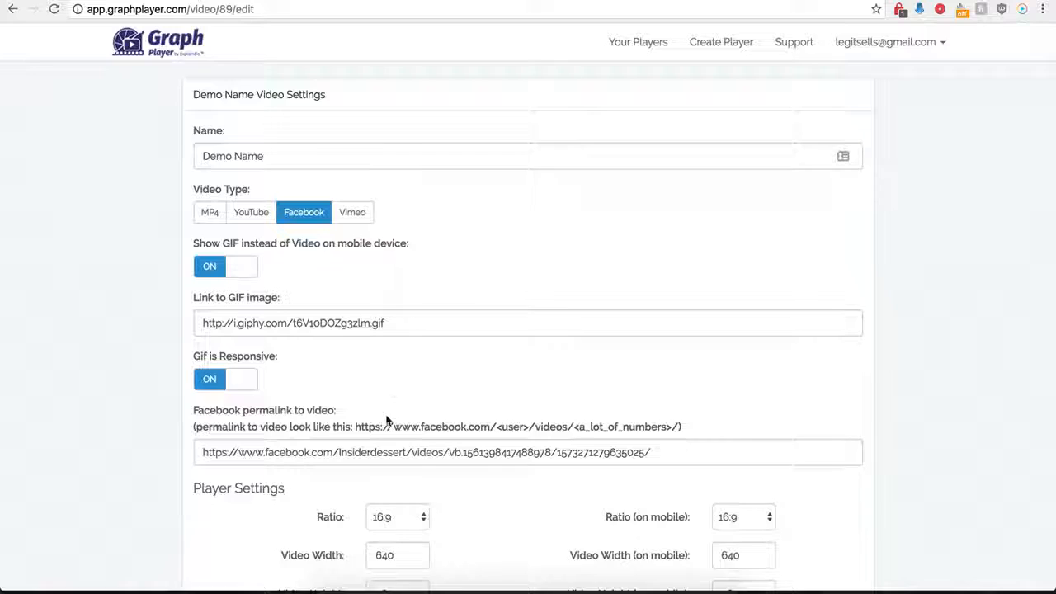
{"action": "scroll", "coordinate": [388, 385], "scroll_direction": "down", "scroll_amount": 9}
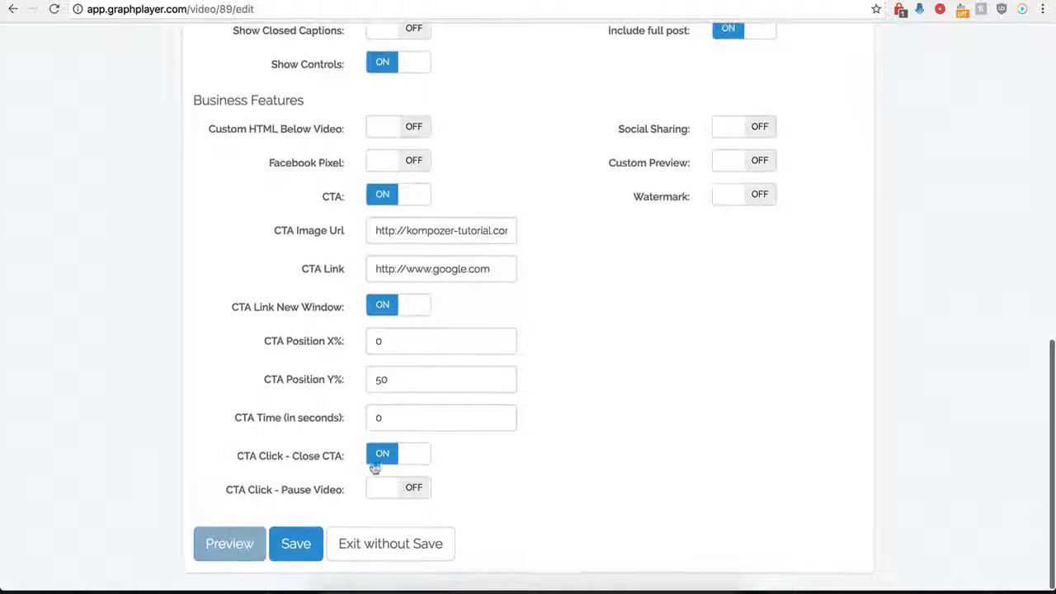
{"action": "left_click", "coordinate": [387, 195]}
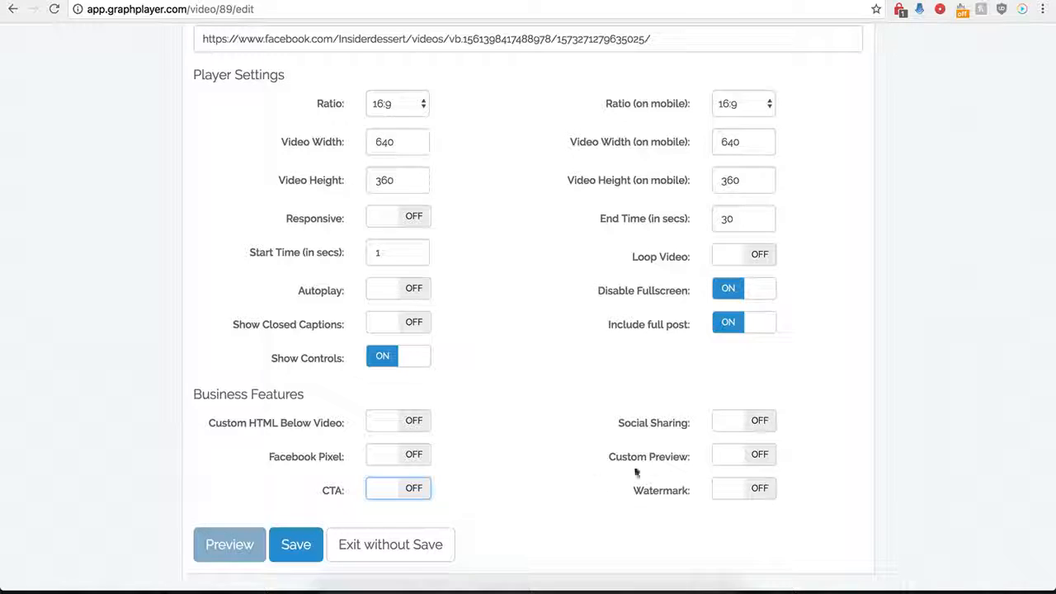
{"action": "left_click", "coordinate": [672, 423]}
{"action": "scroll", "coordinate": [584, 454], "scroll_direction": "down", "scroll_amount": 3}
{"action": "scroll", "coordinate": [586, 457], "scroll_direction": "down", "scroll_amount": 2}
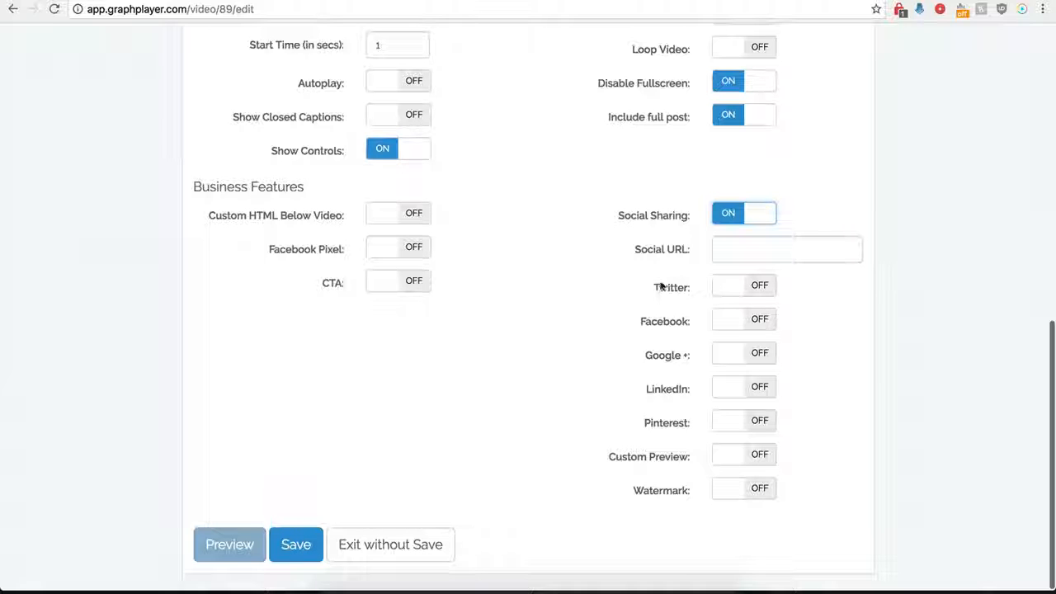
{"action": "left_click", "coordinate": [729, 248]}
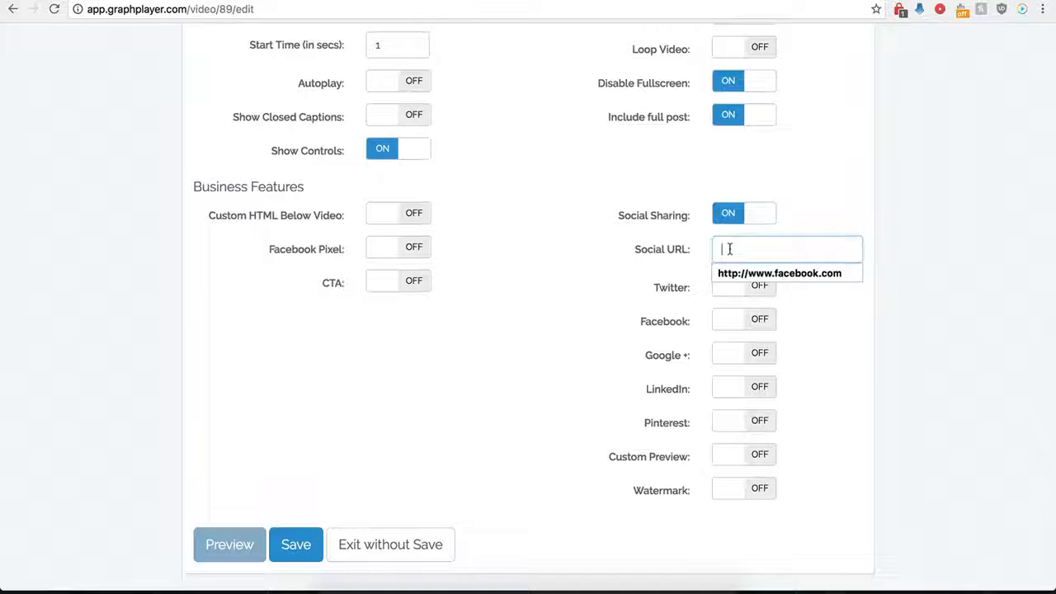
{"action": "left_click", "coordinate": [729, 273]}
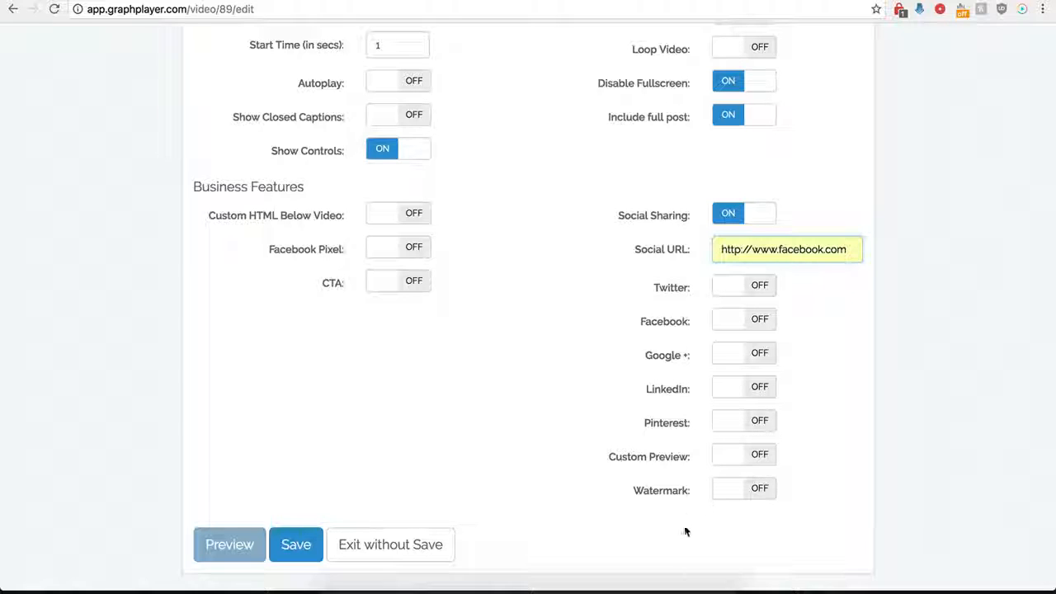
- Turn on Twitter sharing with the handle "testing" and the text "twitter"
{"action": "left_click", "coordinate": [755, 288]}
{"action": "left_click", "coordinate": [736, 321]}
{"action": "left_click", "coordinate": [740, 345]}
{"action": "left_click", "coordinate": [737, 363]}
{"action": "left_click", "coordinate": [743, 382]}
{"action": "scroll", "coordinate": [656, 347], "scroll_direction": "down", "scroll_amount": 1}
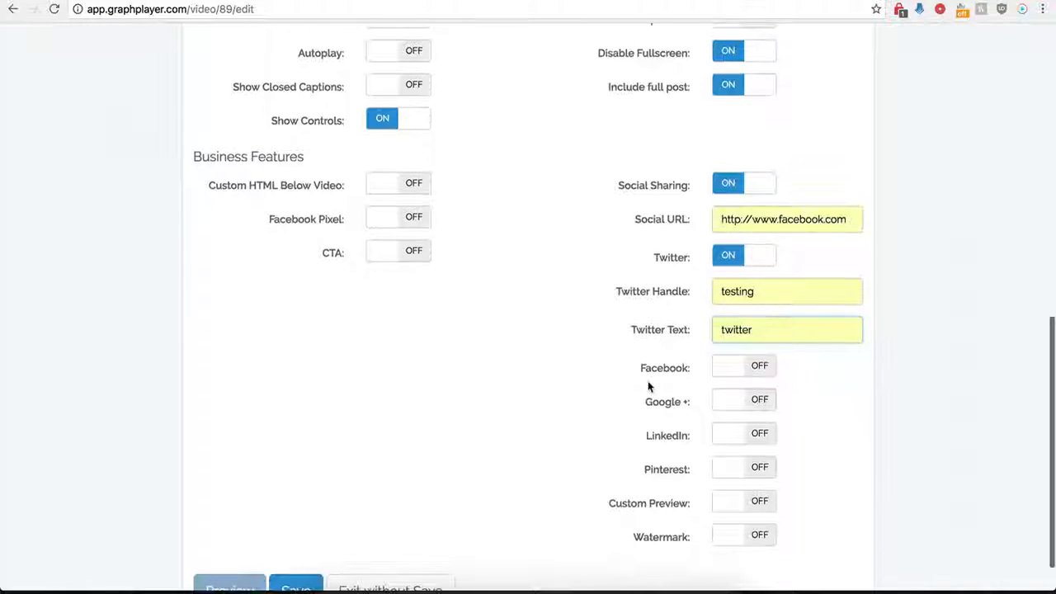
- Turn on Facebook, Google + and LinkedIn sharing, save the player and reload the WordPress Test page
{"action": "left_click", "coordinate": [759, 375]}
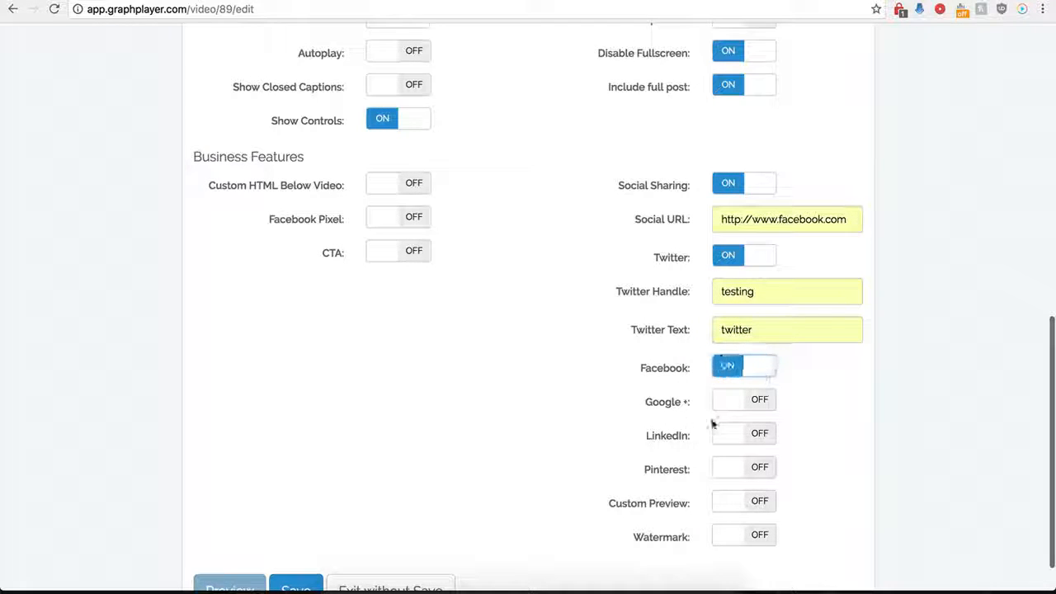
{"action": "left_click", "coordinate": [726, 401]}
{"action": "left_click", "coordinate": [756, 435]}
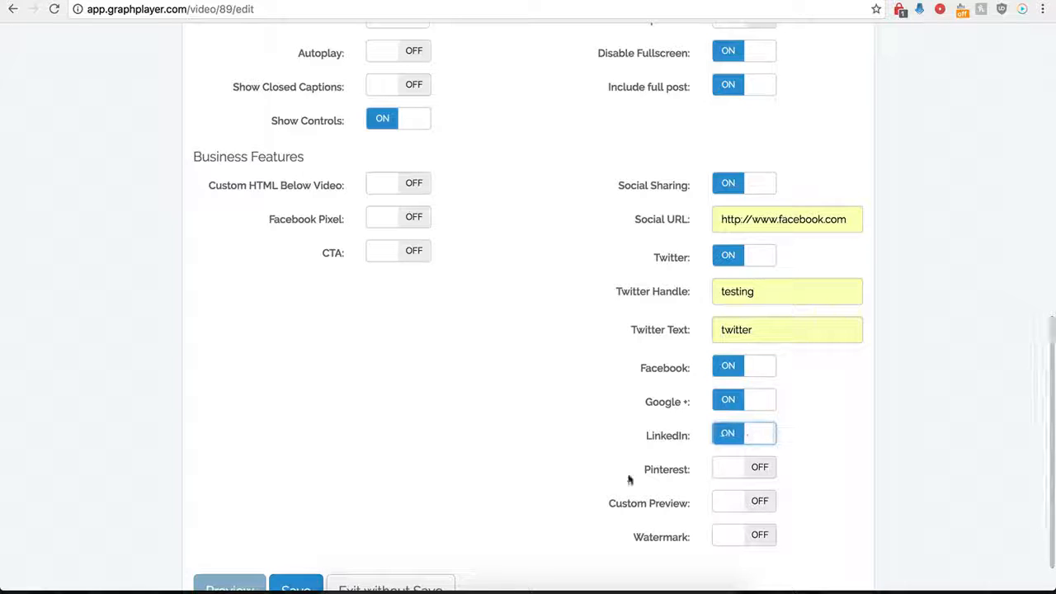
{"action": "scroll", "coordinate": [718, 435], "scroll_direction": "down", "scroll_amount": 1}
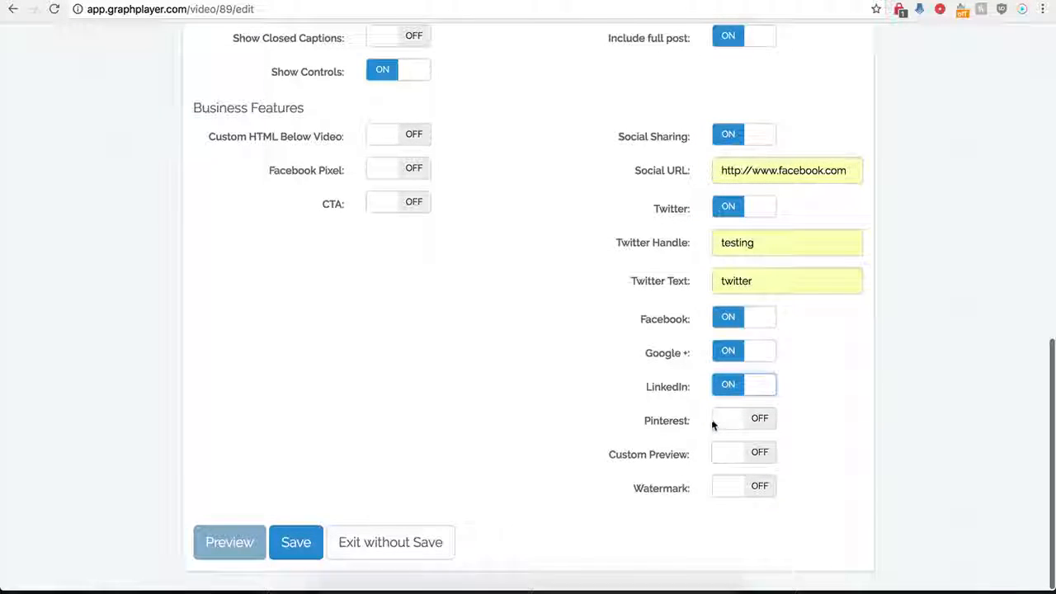
{"action": "left_click", "coordinate": [296, 546]}
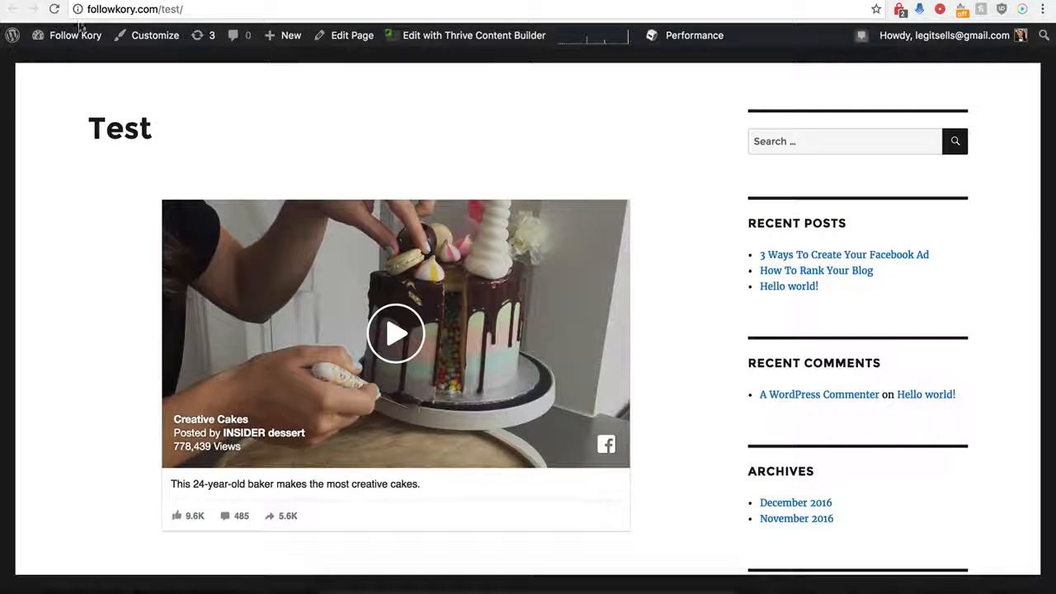
{"action": "left_click", "coordinate": [54, 9]}
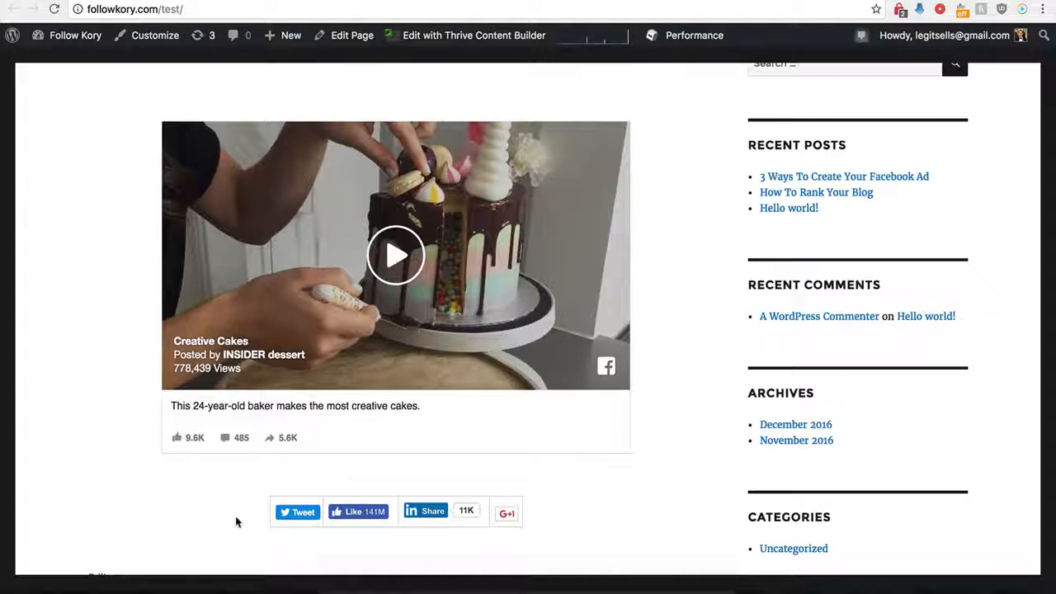
- Switch to GraphPlayer, open the Demo Name player for editing and turn off its social sharing
{"action": "left_click", "coordinate": [213, 1]}
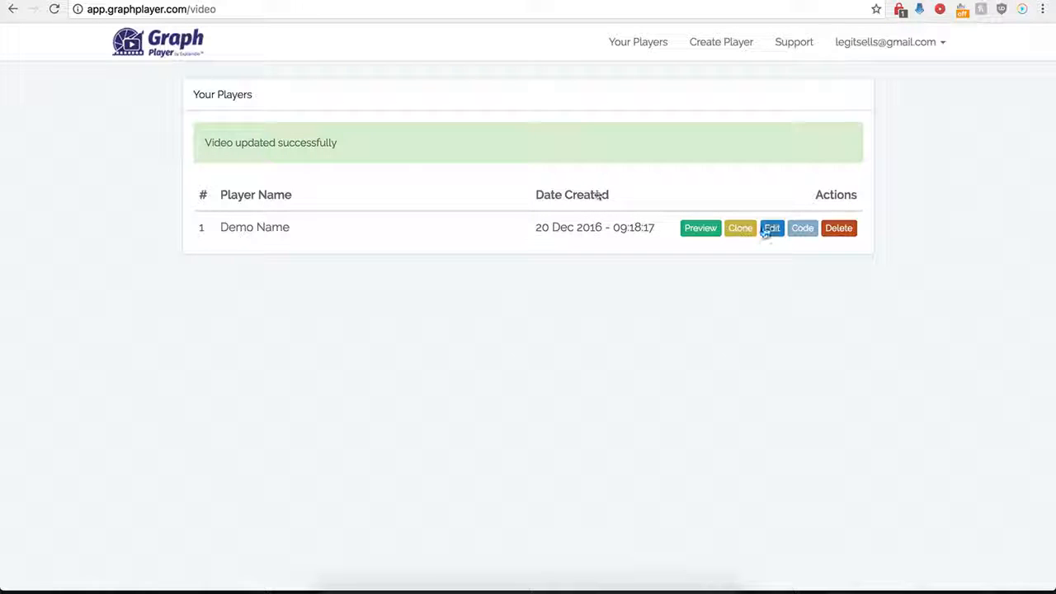
{"action": "left_click", "coordinate": [776, 234]}
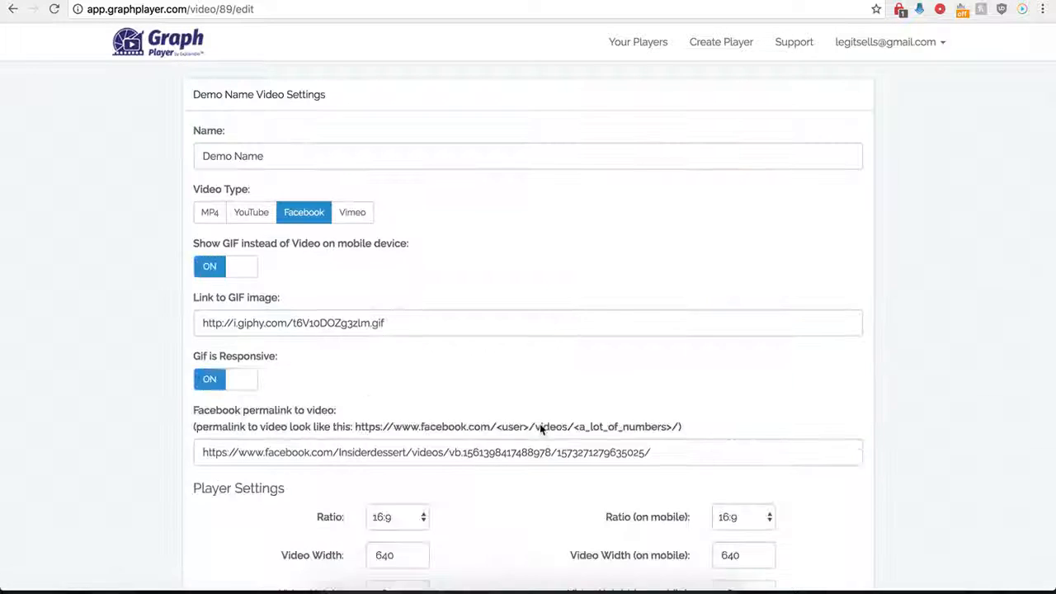
{"action": "scroll", "coordinate": [594, 479], "scroll_direction": "down", "scroll_amount": 10}
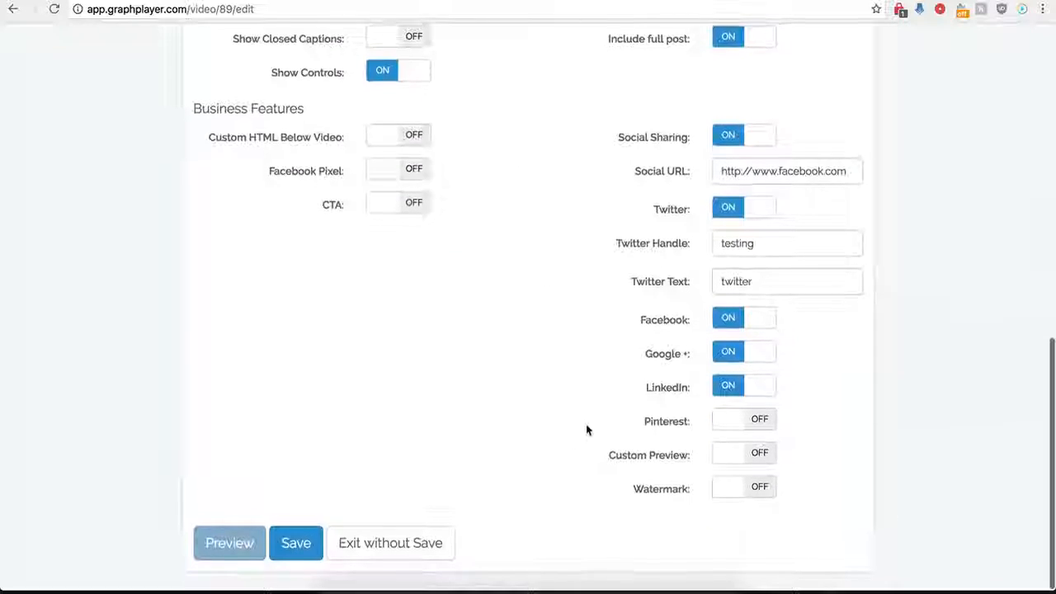
{"action": "left_click", "coordinate": [726, 141]}
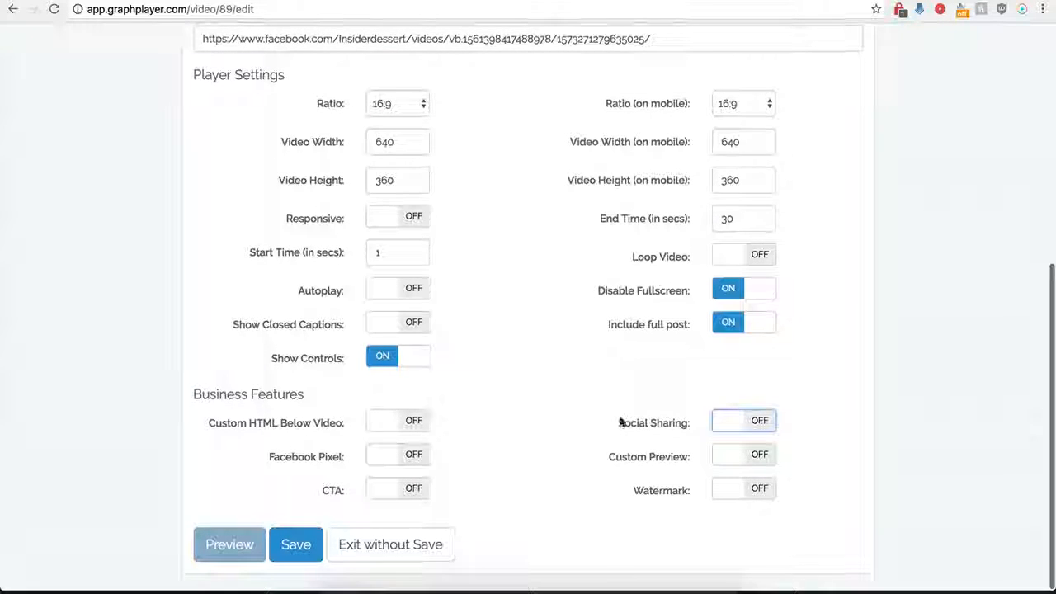
- Turn on the custom preview with the copied hdwpro.com image URL, save the player and reload the WordPress Test page
{"action": "left_click", "coordinate": [760, 456]}
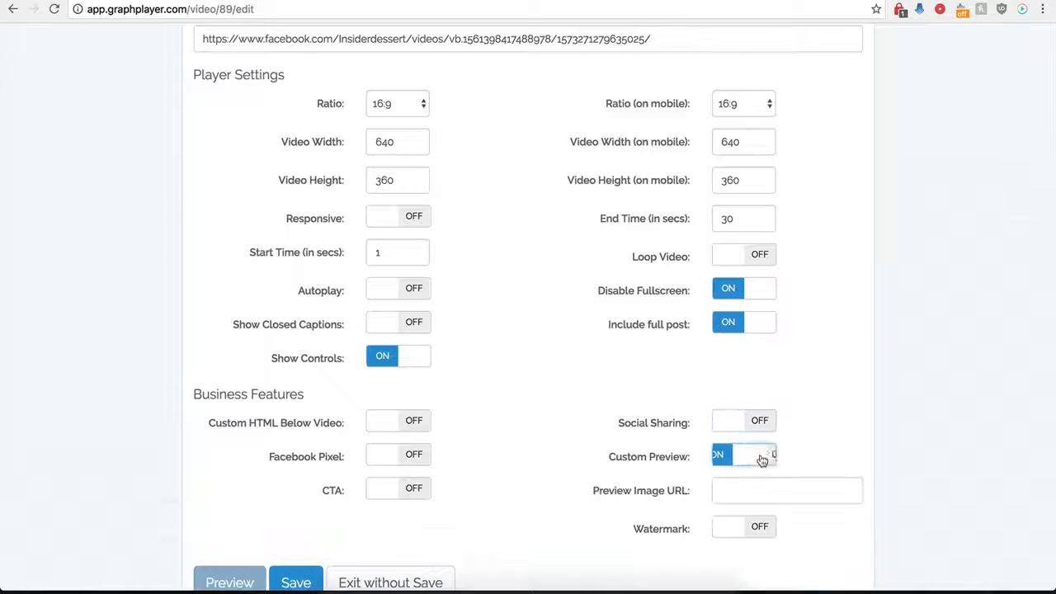
{"action": "left_click", "coordinate": [733, 493]}
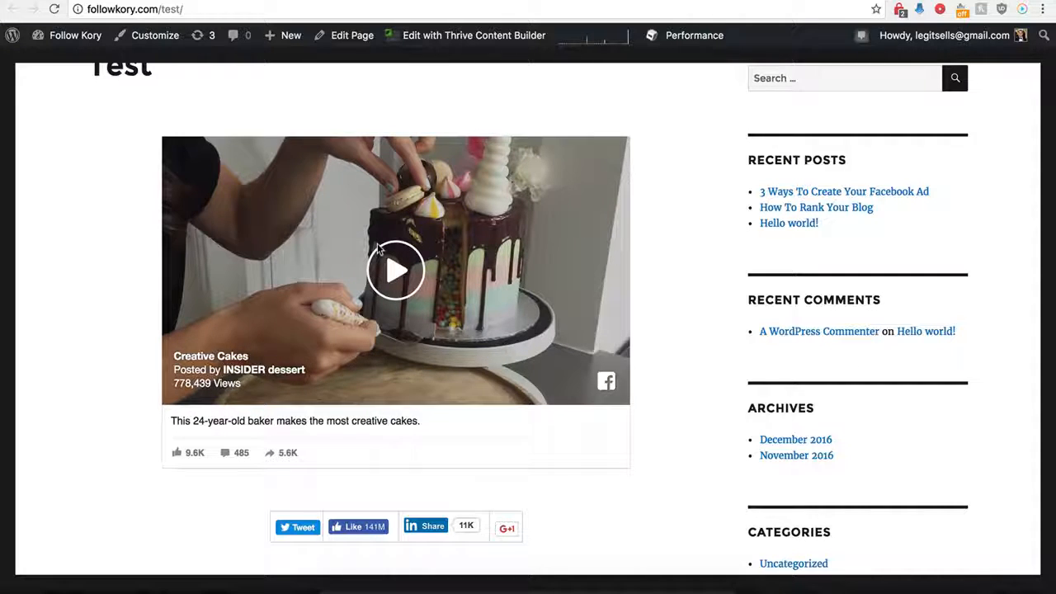
{"action": "scroll", "coordinate": [313, 231], "scroll_direction": "up", "scroll_amount": 1}
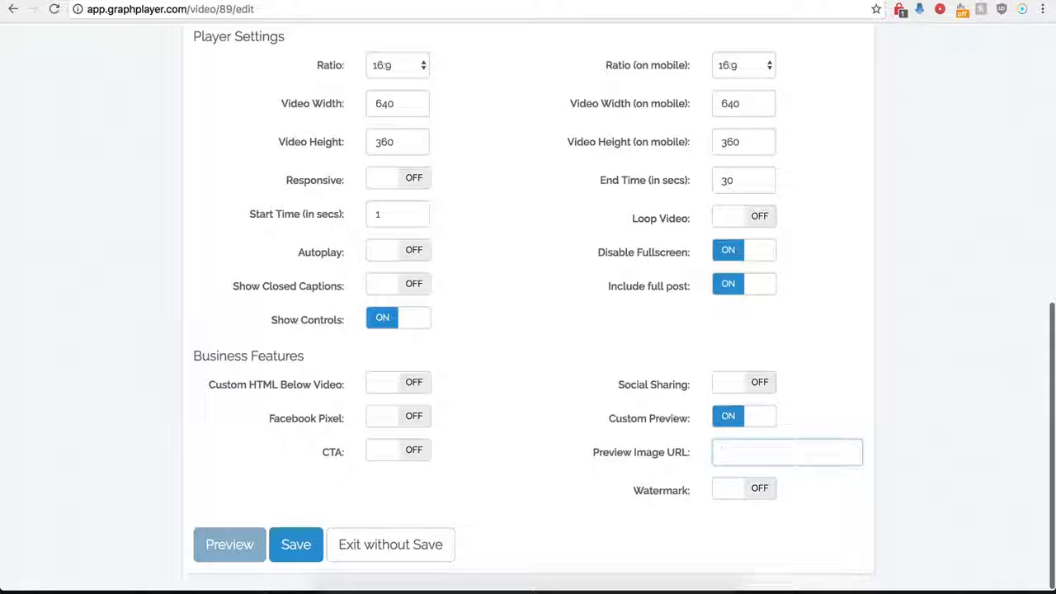
{"action": "left_click", "coordinate": [726, 451]}
{"action": "key", "text": "ctrl+v"}
{"action": "left_click", "coordinate": [625, 453]}
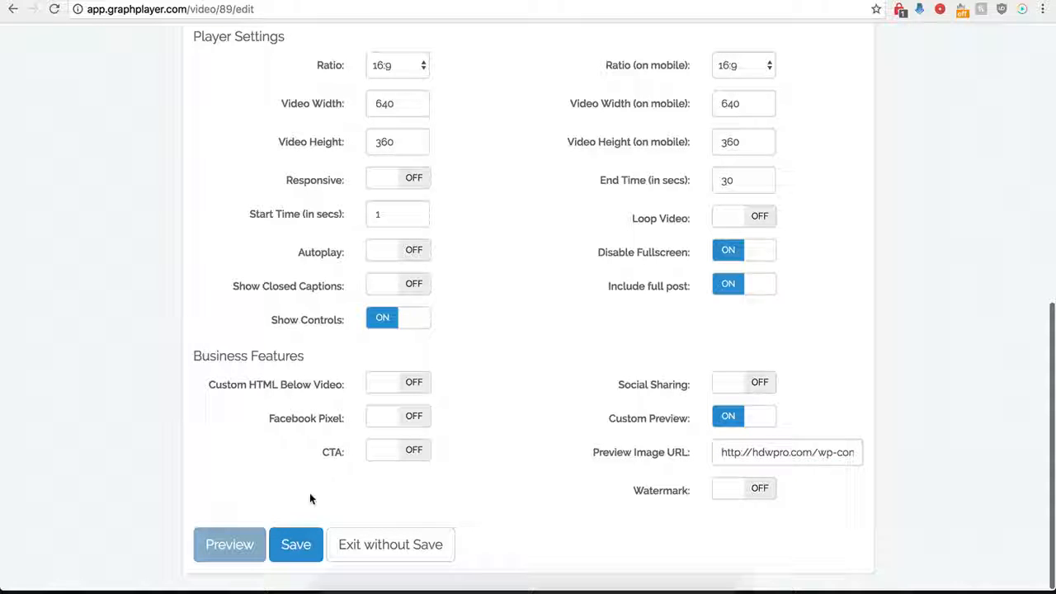
{"action": "left_click", "coordinate": [293, 548]}
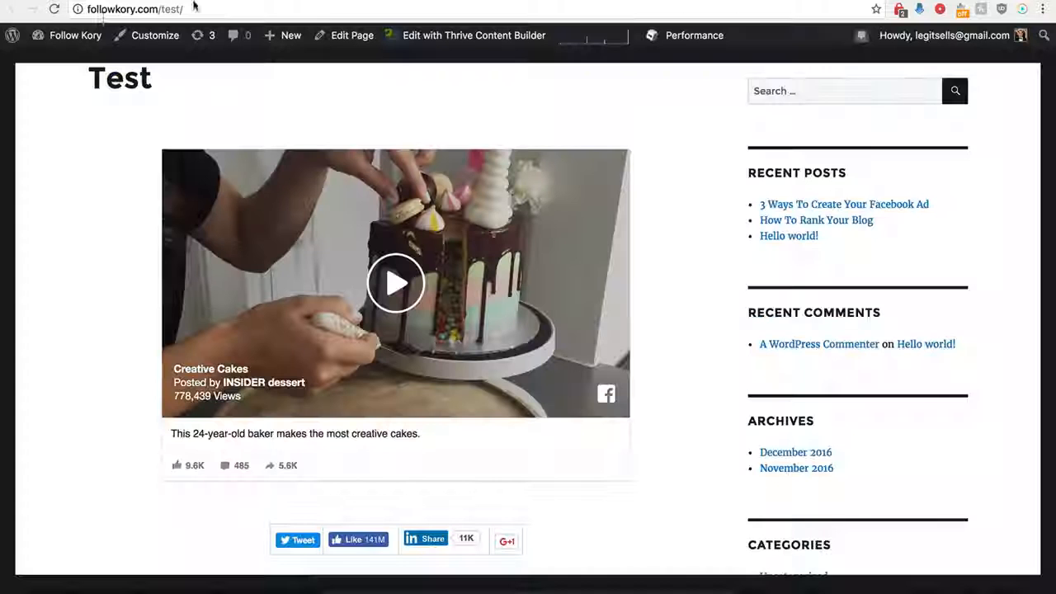
{"action": "left_click", "coordinate": [54, 9]}
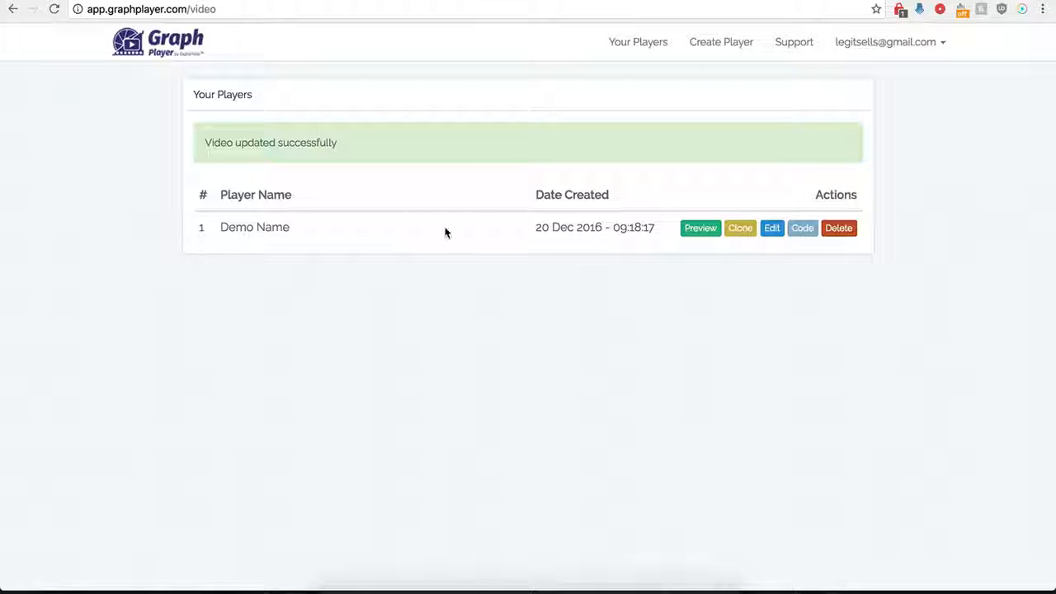
- Reopen the Demo Name player for editing in GraphPlayer and turn off its custom preview
{"action": "left_click", "coordinate": [773, 229]}
{"action": "scroll", "coordinate": [630, 413], "scroll_direction": "down", "scroll_amount": 10}
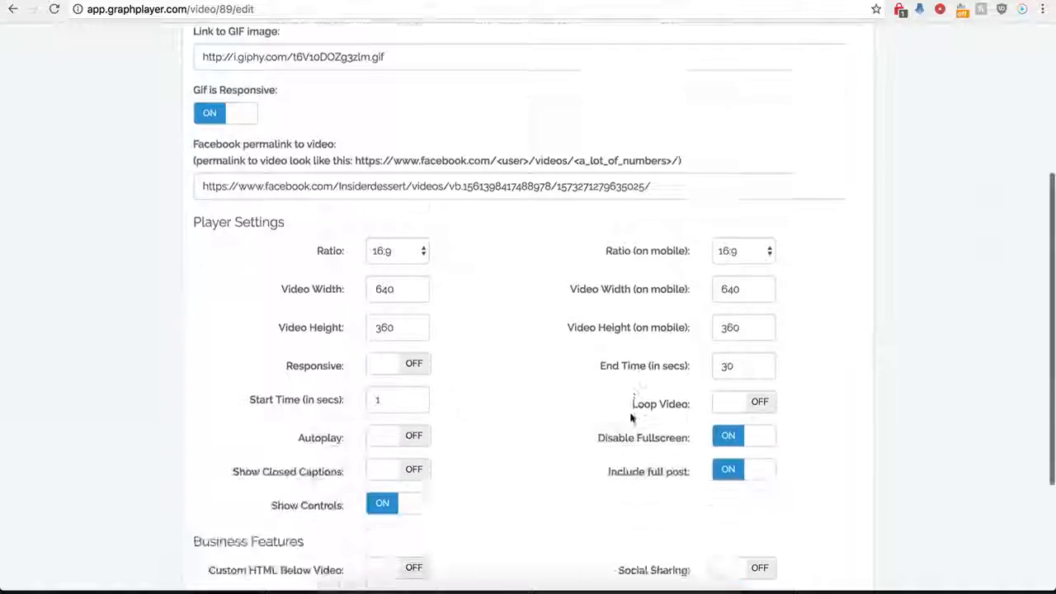
{"action": "left_click", "coordinate": [721, 419]}
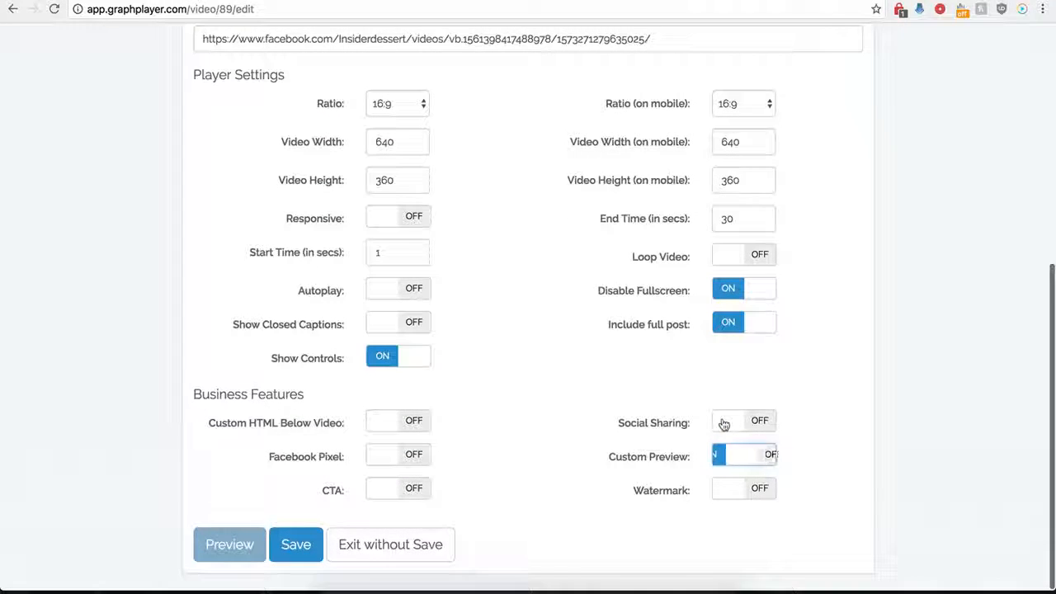
- Turn on the watermark and review its image URL, link, click action, position, opacity and scale options
{"action": "left_click", "coordinate": [763, 490]}
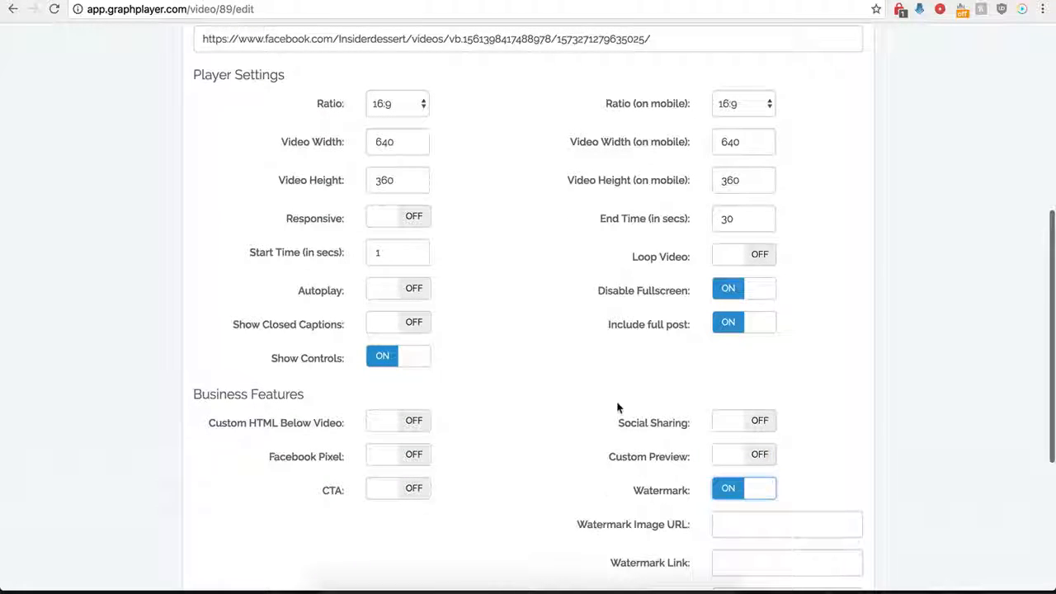
{"action": "scroll", "coordinate": [625, 517], "scroll_direction": "down", "scroll_amount": 1}
{"action": "scroll", "coordinate": [668, 516], "scroll_direction": "down", "scroll_amount": 3}
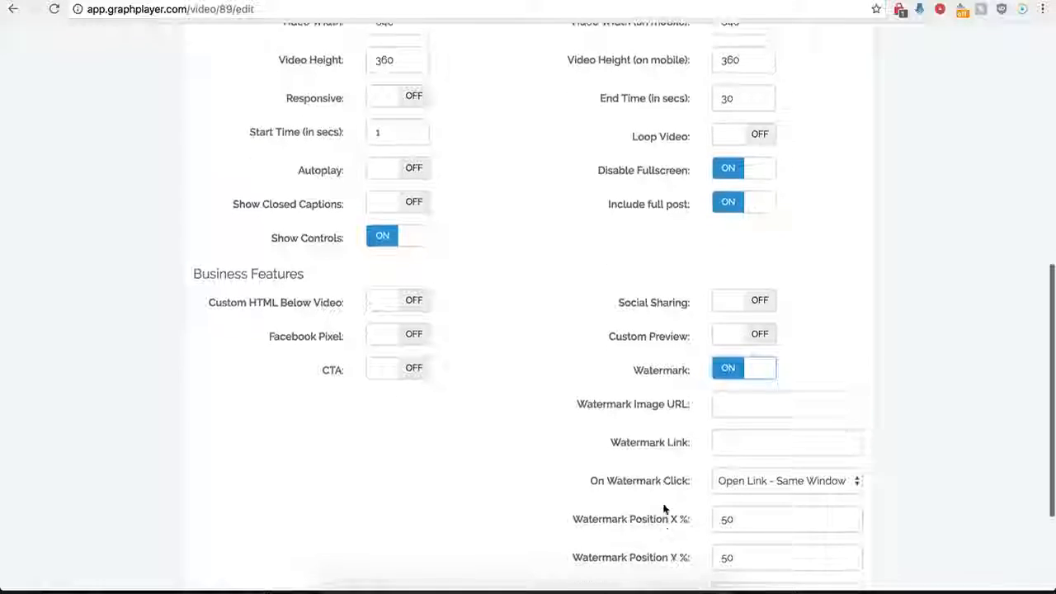
{"action": "left_click", "coordinate": [733, 407]}
{"action": "scroll", "coordinate": [641, 440], "scroll_direction": "down", "scroll_amount": 4}
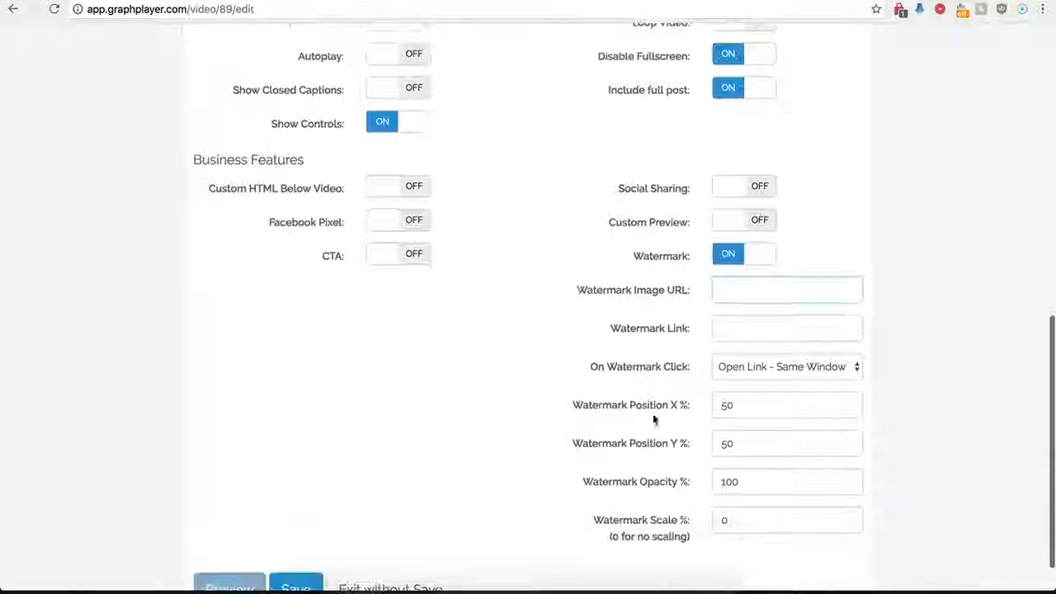
{"action": "left_click", "coordinate": [726, 328]}
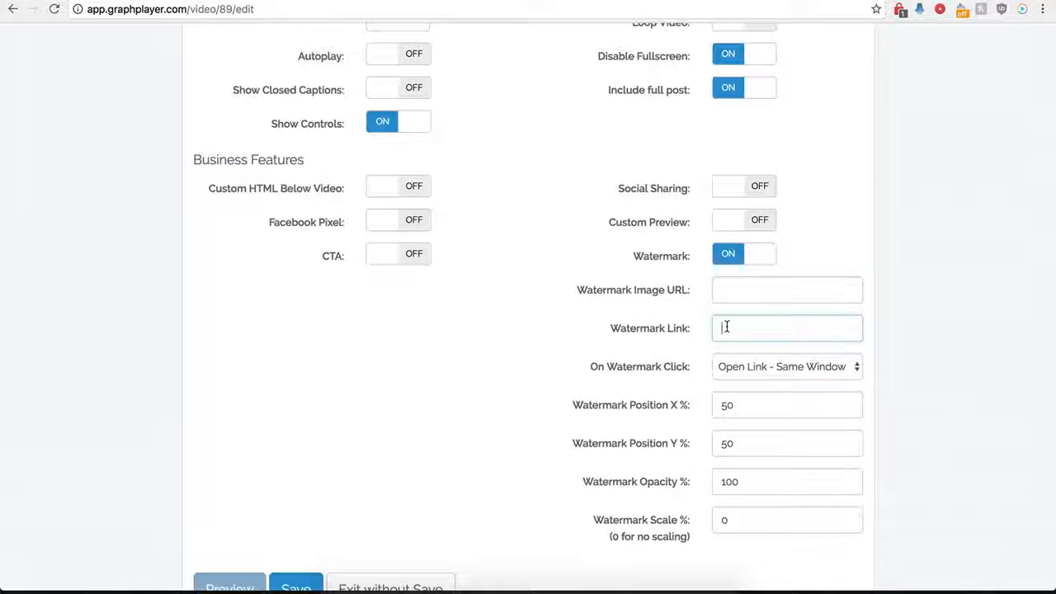
{"action": "left_click", "coordinate": [801, 366]}
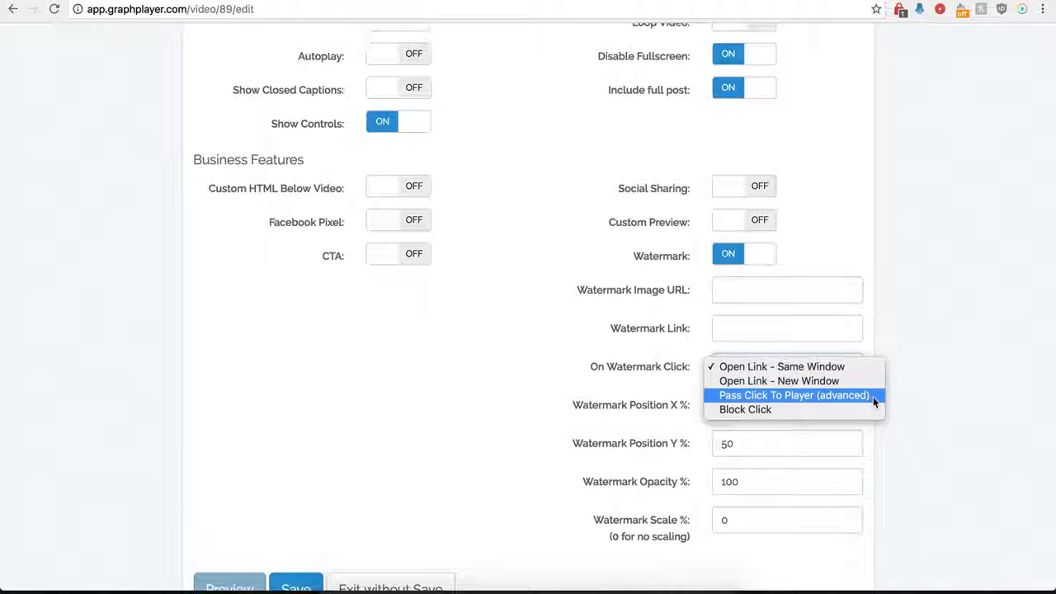
{"action": "left_click", "coordinate": [569, 351]}
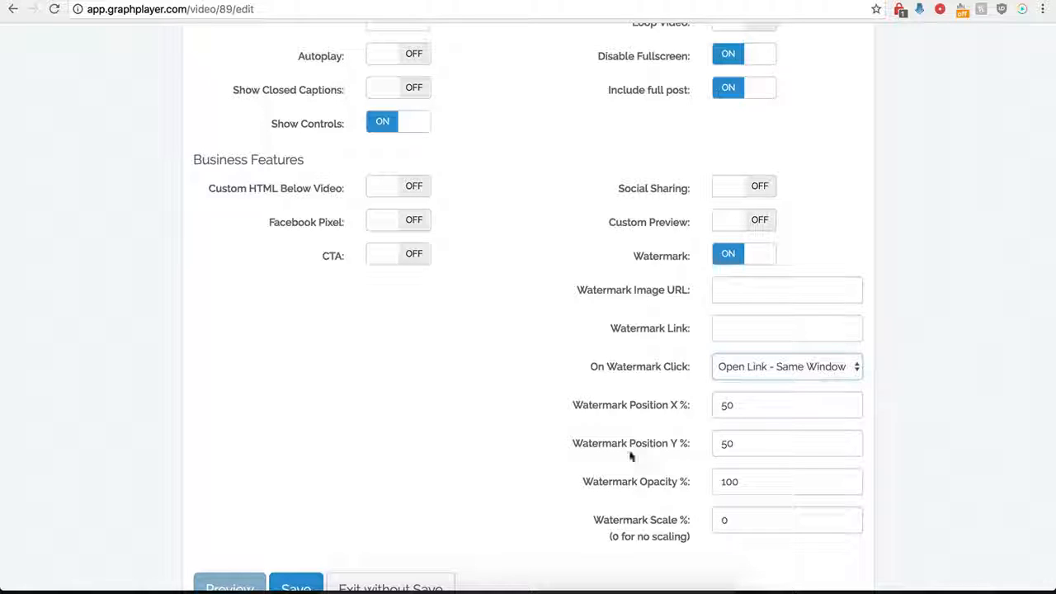
- Briefly turn on the CTA to view its settings alongside the watermark options, and turn both features off
{"action": "left_click", "coordinate": [406, 257]}
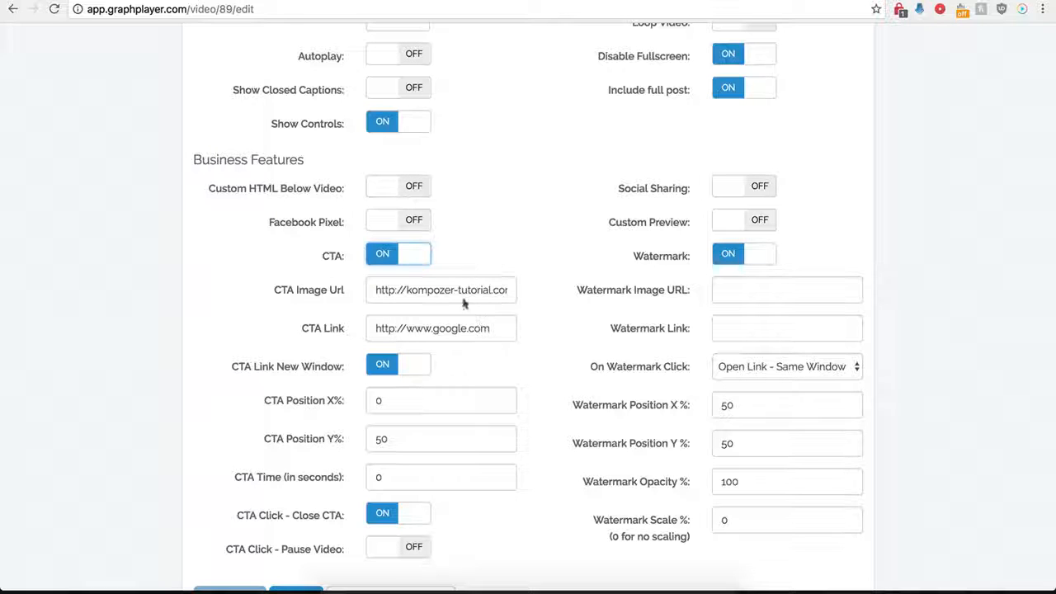
{"action": "left_click", "coordinate": [399, 263]}
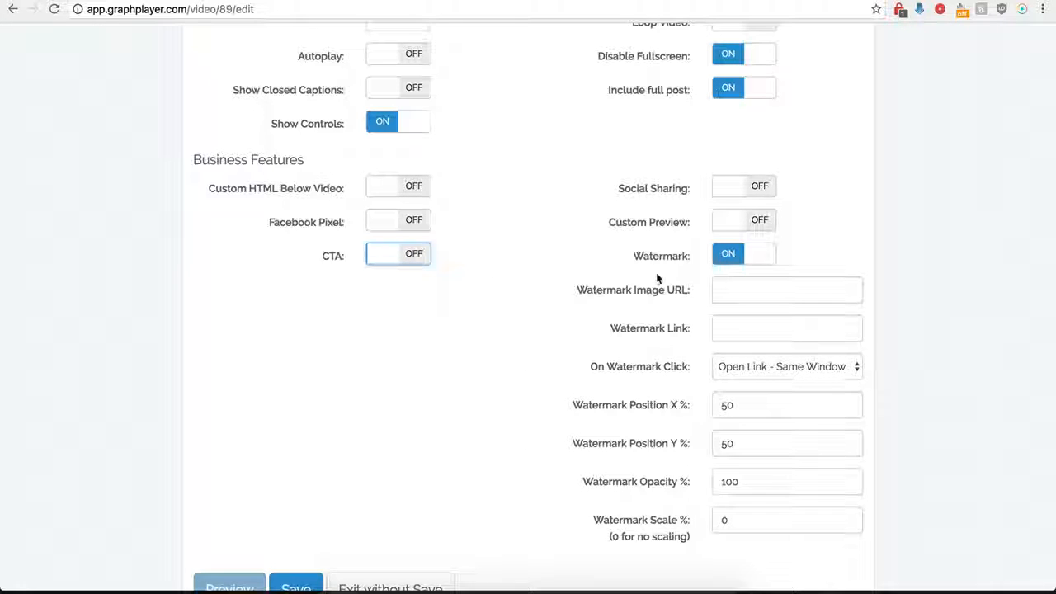
{"action": "left_click", "coordinate": [731, 257]}
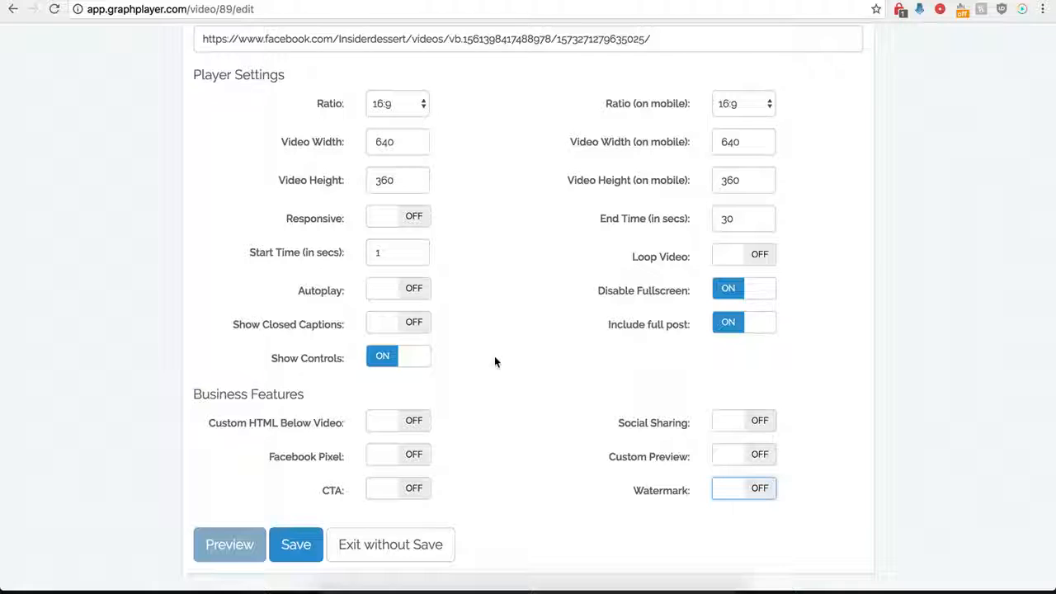